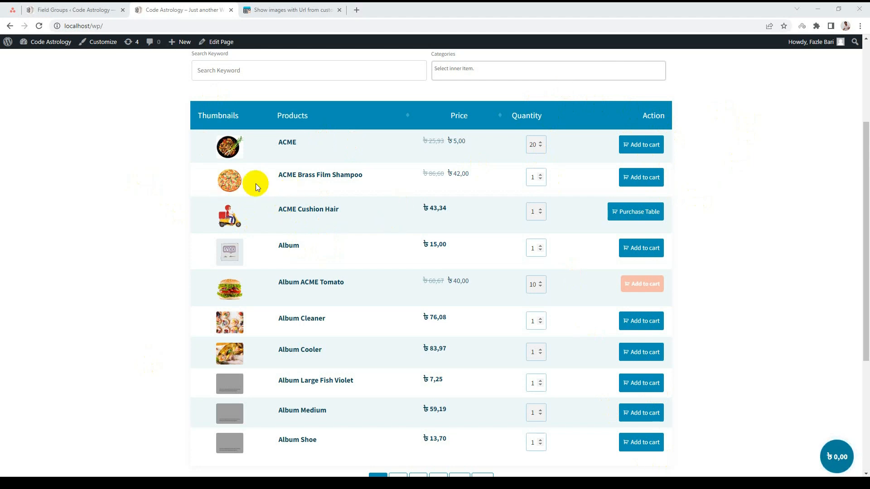
Step: Start a new Advanced Custom Fields field group in the WordPress admin
left_click(59, 10)
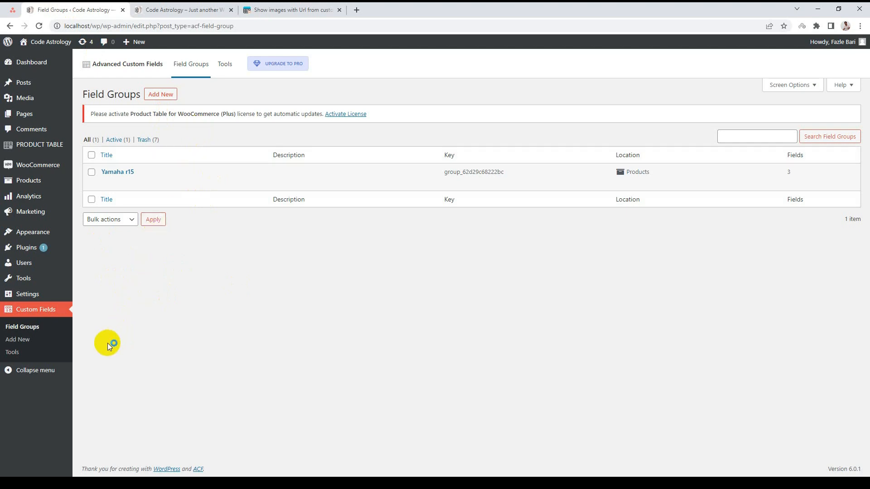
left_click(3, 340)
left_click(37, 316)
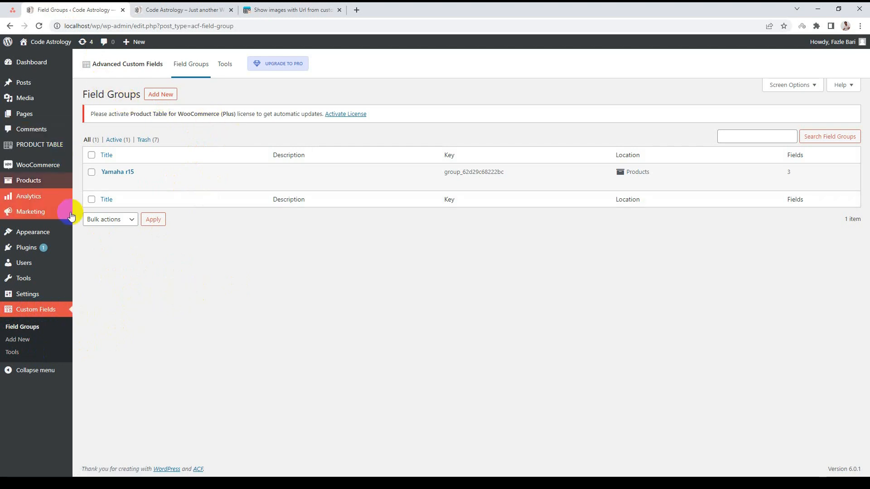
left_click(31, 299)
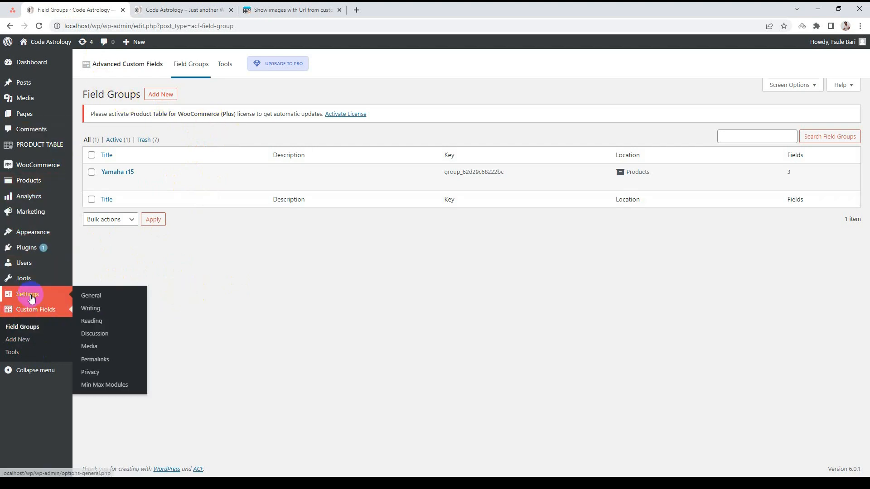
left_click(49, 312)
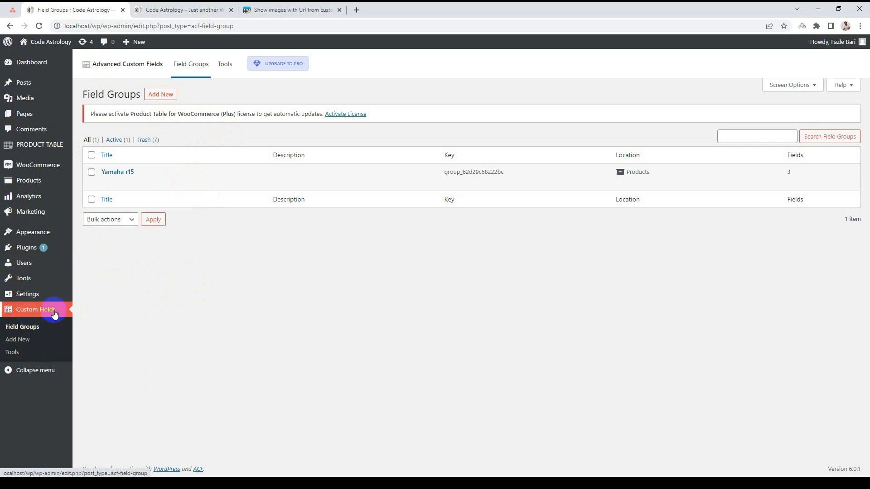
left_click(21, 343)
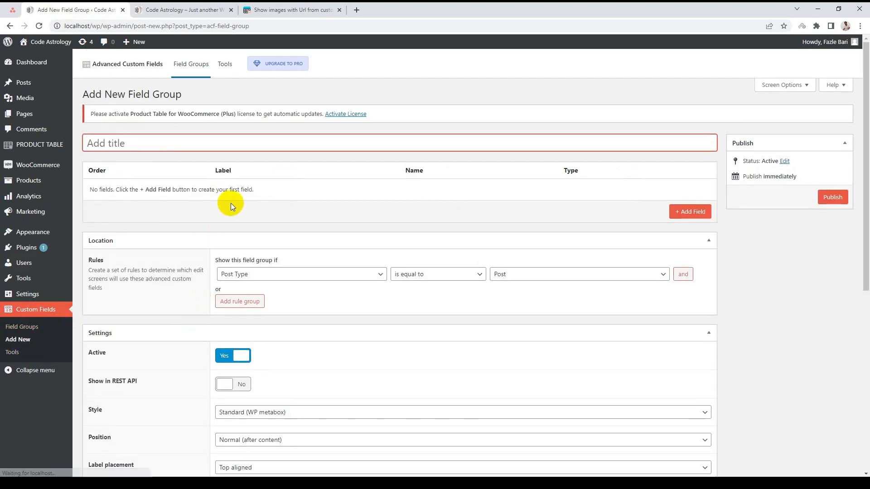
Step: Title the field group Image and set its location rule to Post Type is equal to Product
left_click(152, 145)
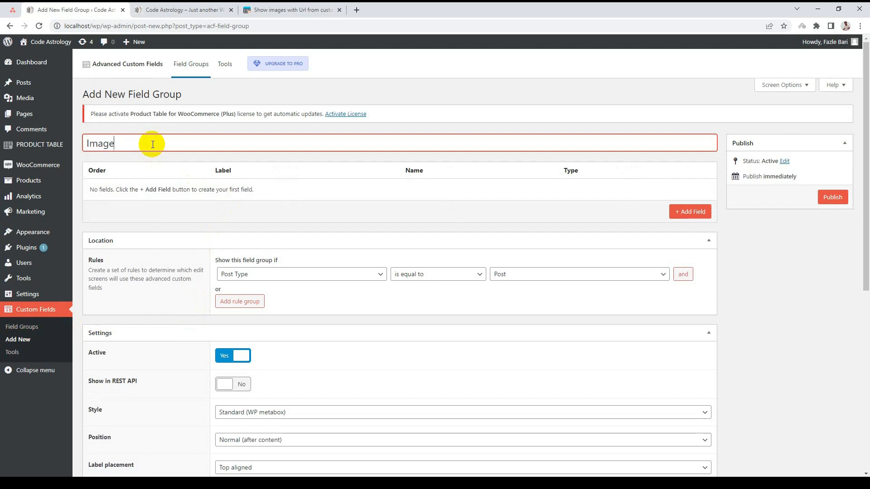
left_click(532, 275)
left_click(531, 314)
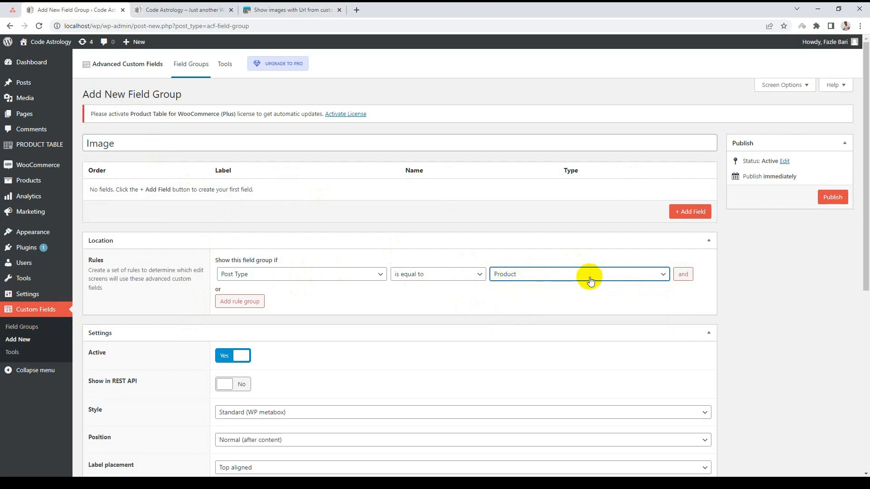
left_click(336, 213)
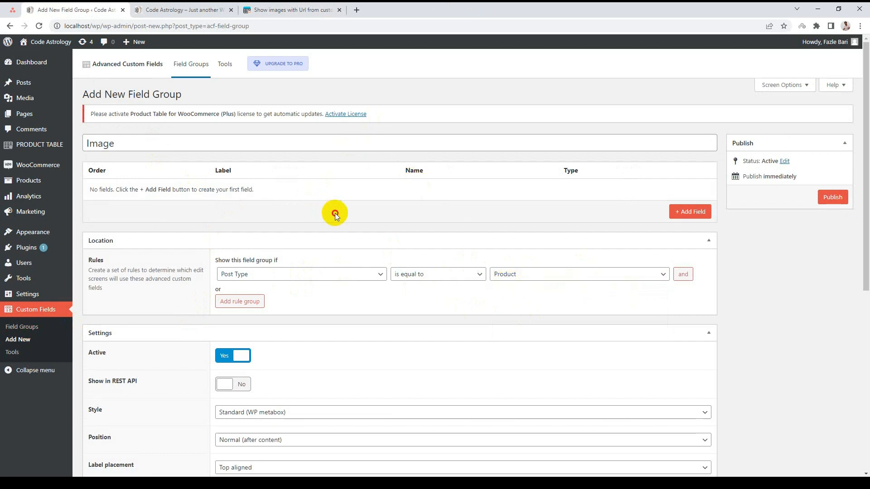
Step: Add a field labelled Image, named image, with field type Image, and publish the field group
left_click(685, 213)
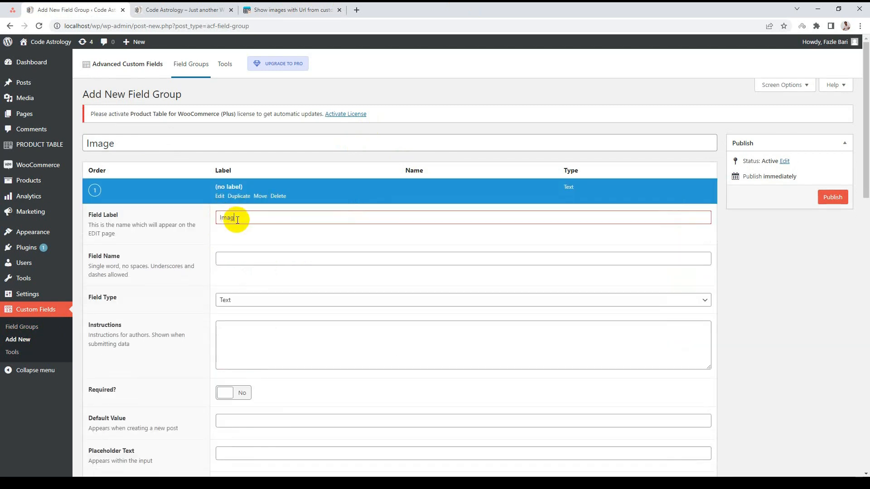
left_click(284, 278)
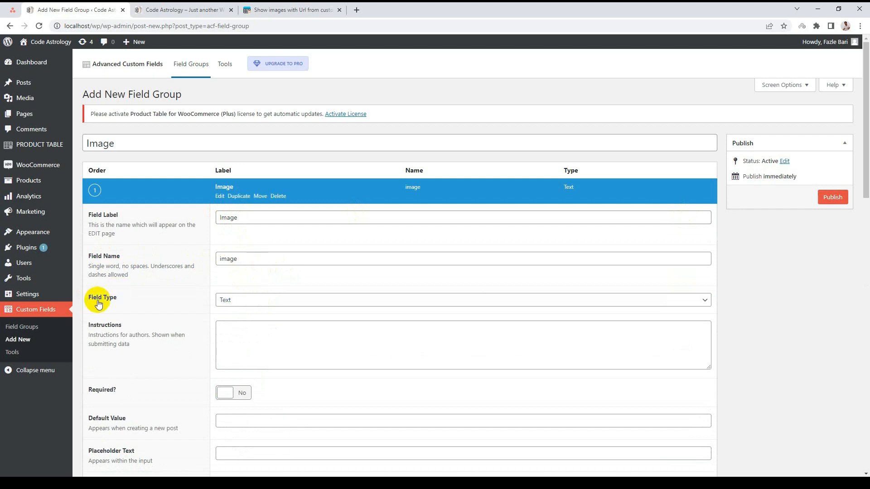
scroll(292, 282, "down", 3)
left_click(244, 166)
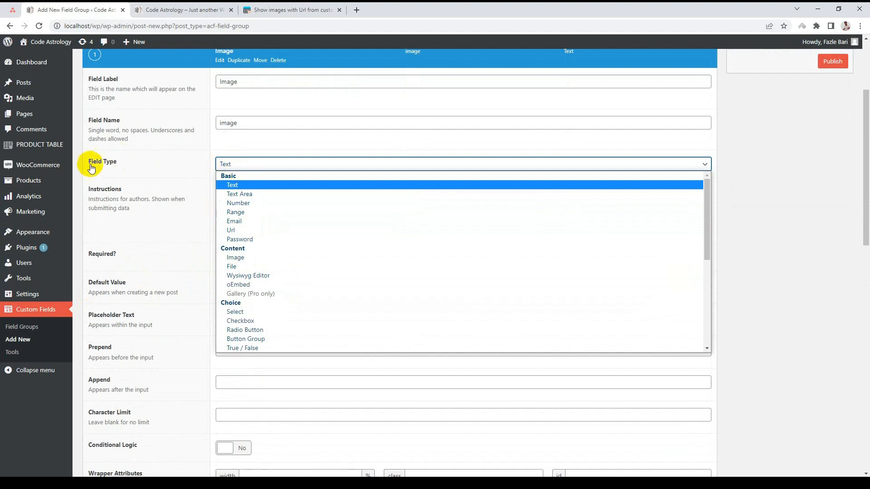
left_click(261, 260)
scroll(827, 206, "up", 3)
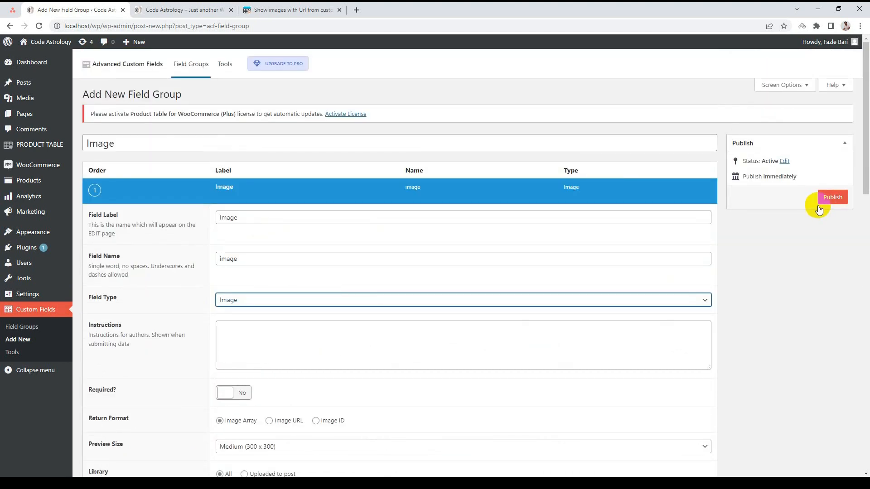
left_click(827, 197)
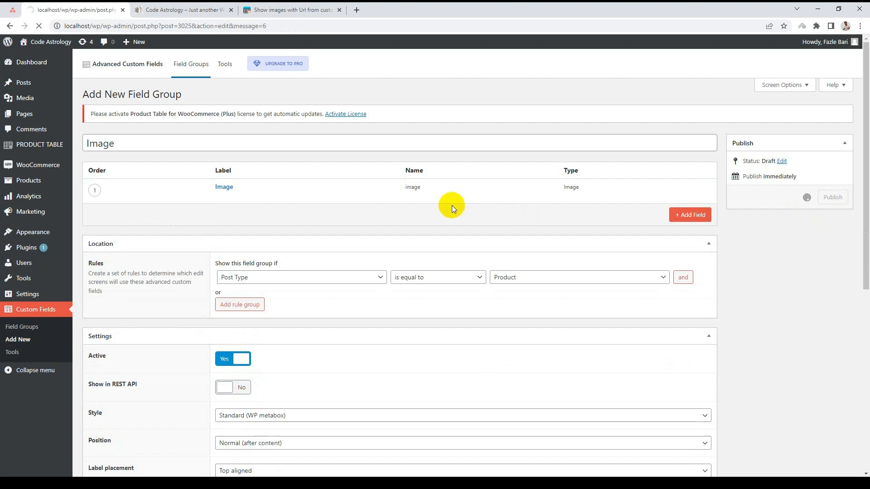
Step: Open the ACME Cushion Hair product in a new browser tab from the product table page and start editing it
left_click(183, 10)
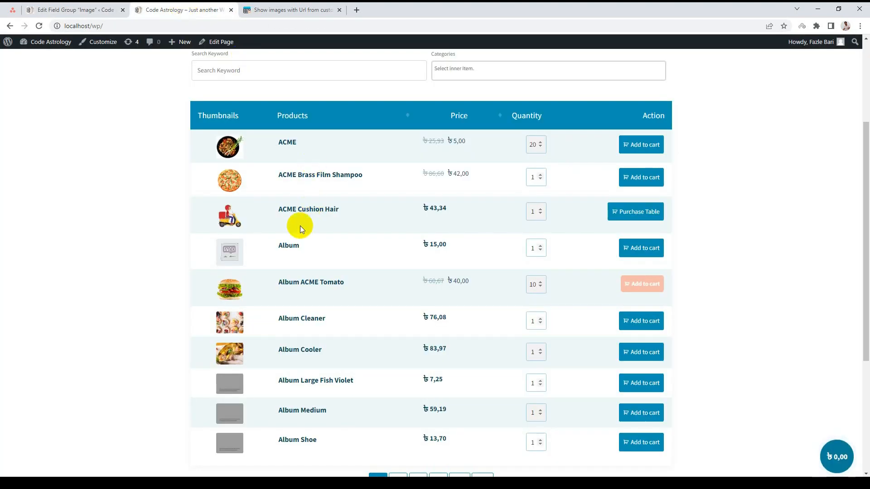
right_click(320, 210)
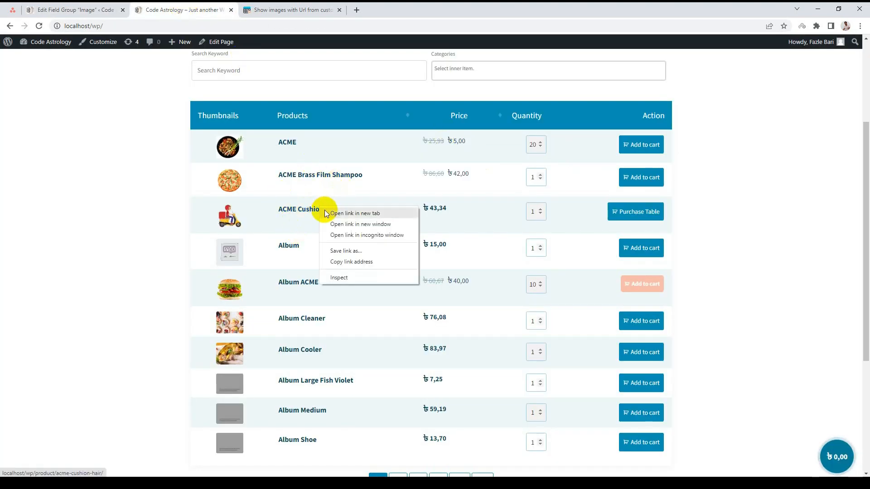
left_click(335, 212)
left_click(253, 10)
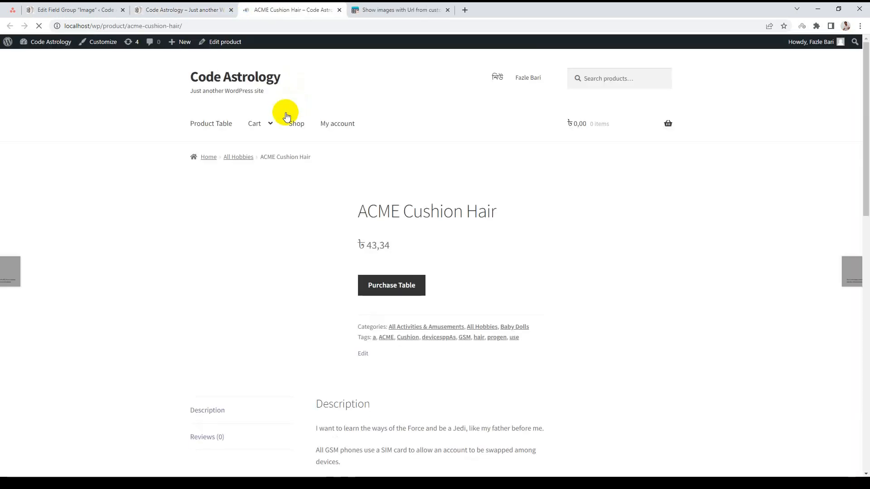
left_click(222, 41)
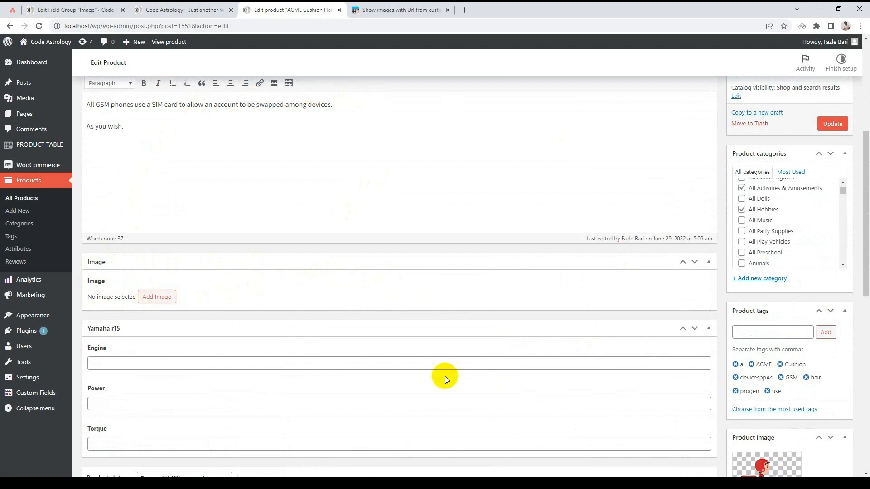
Step: Assign Photographer-Image-1.jpg from the media library to the product's Image field and update the product
left_click(163, 299)
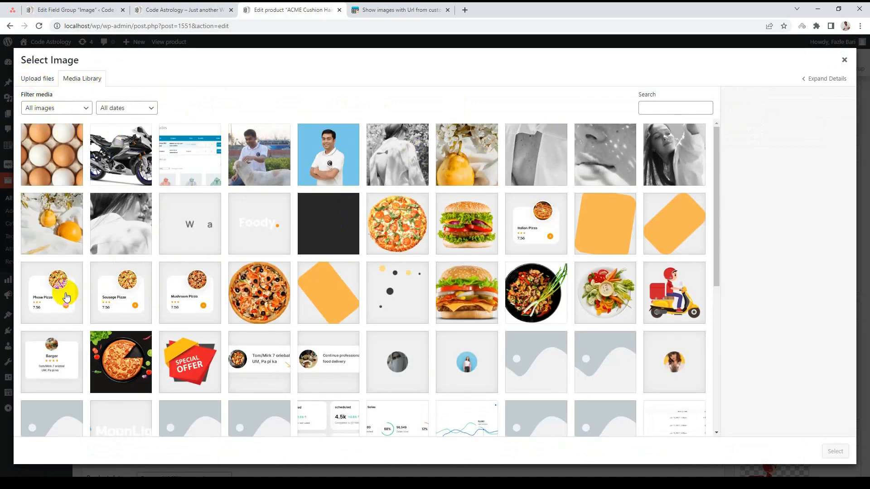
left_click(43, 223)
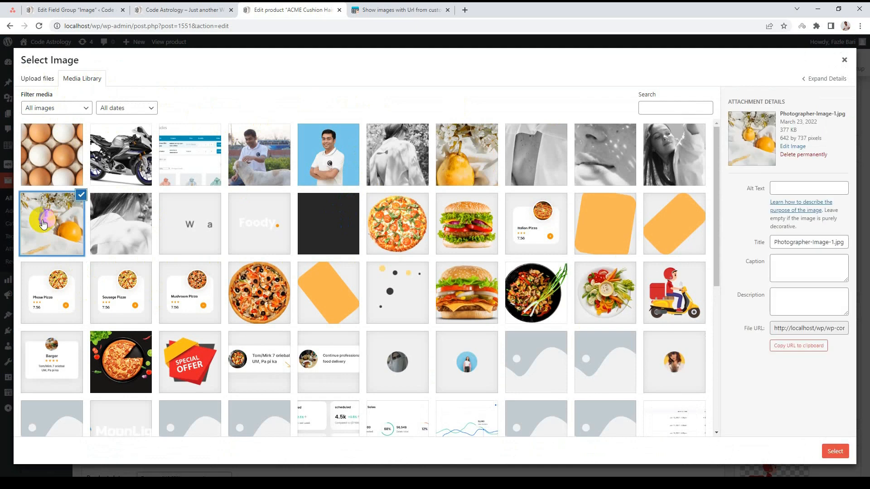
left_click(834, 450)
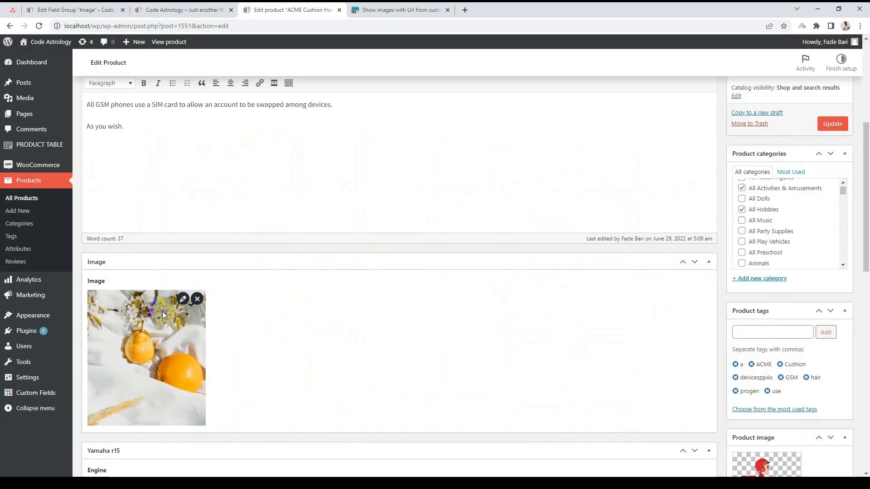
left_click(826, 125)
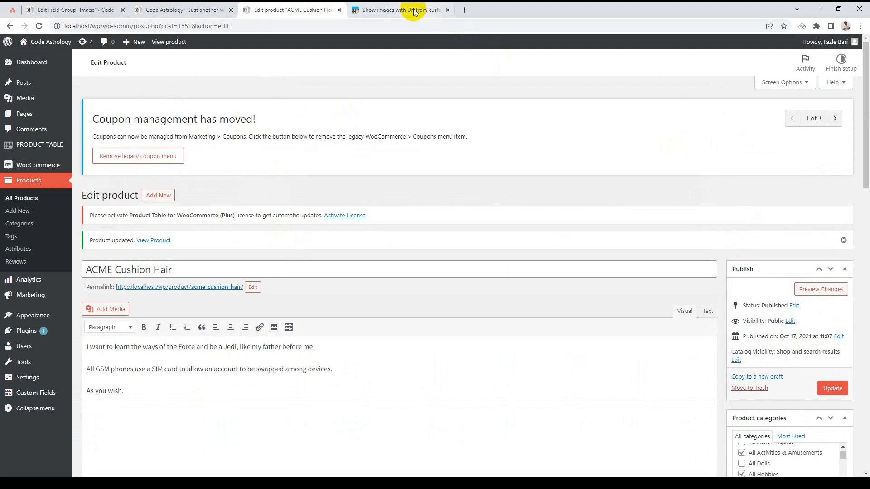
Step: Open the Negative stock product table for editing from the product table page and go to its Add New Column form
left_click(172, 9)
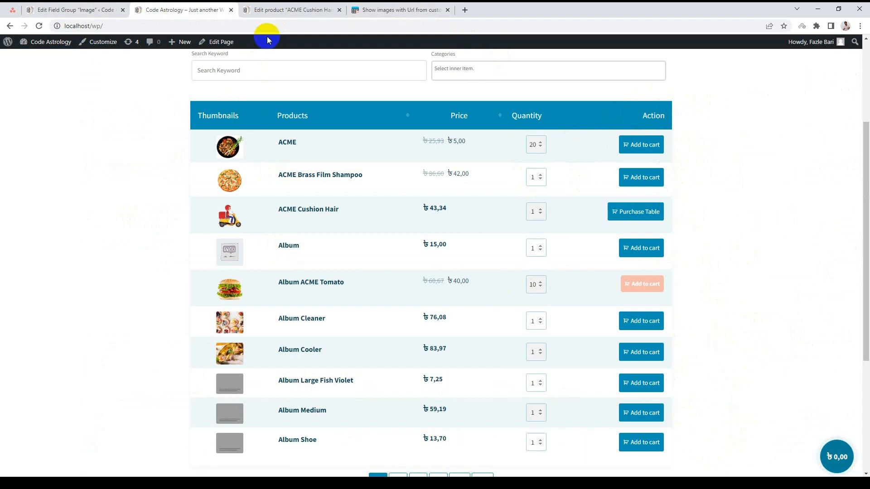
scroll(296, 208, "down", 2)
scroll(294, 211, "up", 1)
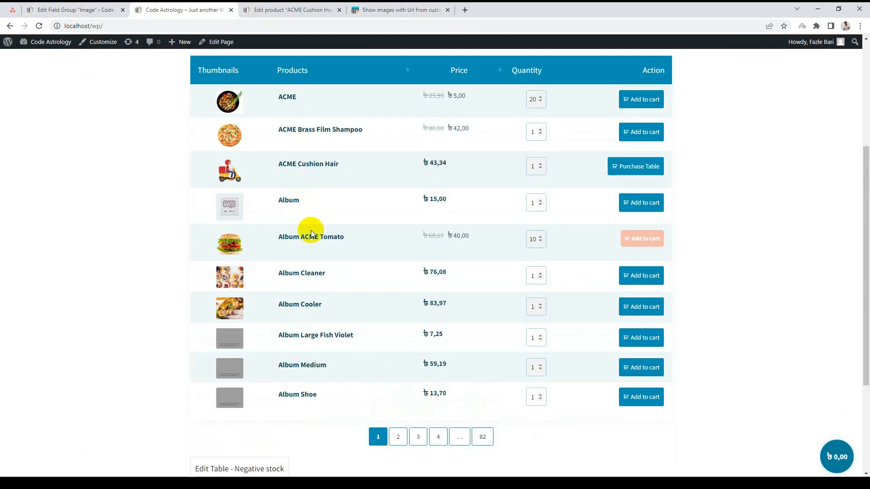
scroll(311, 232, "down", 2)
left_click(228, 383)
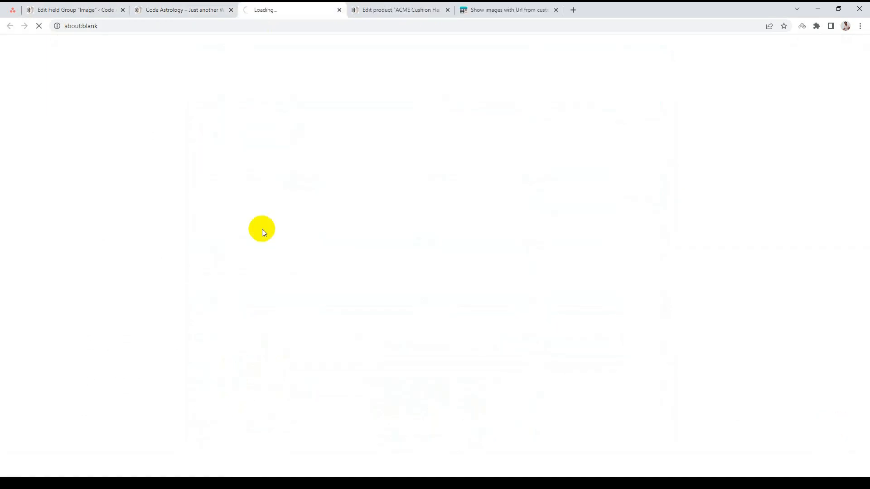
scroll(265, 232, "down", 4)
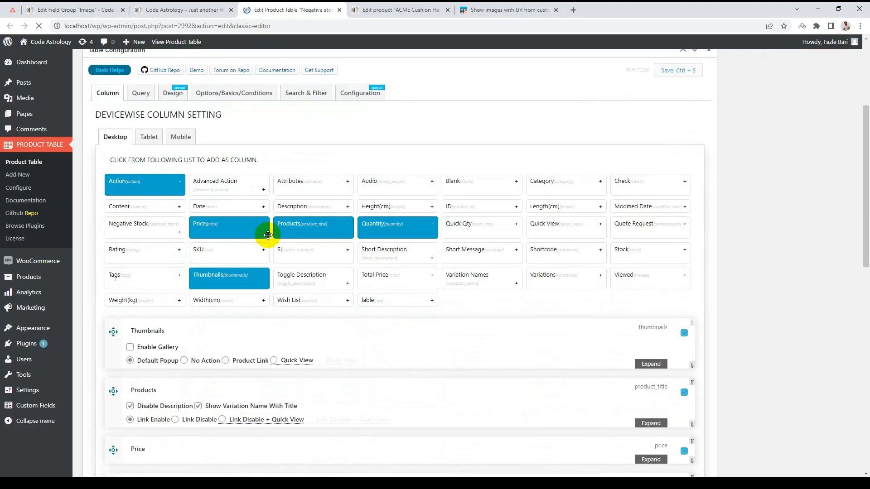
scroll(267, 234, "down", 8)
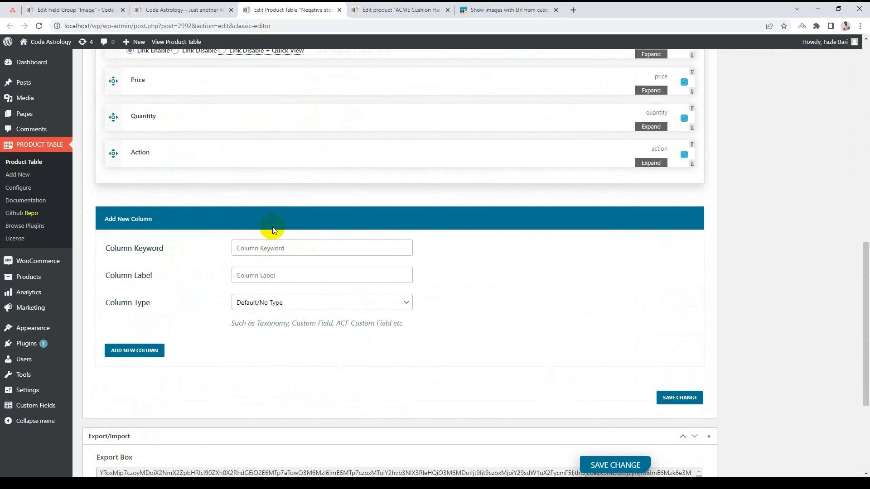
Step: Copy the name of the Image field from the published Image field group
left_click(67, 6)
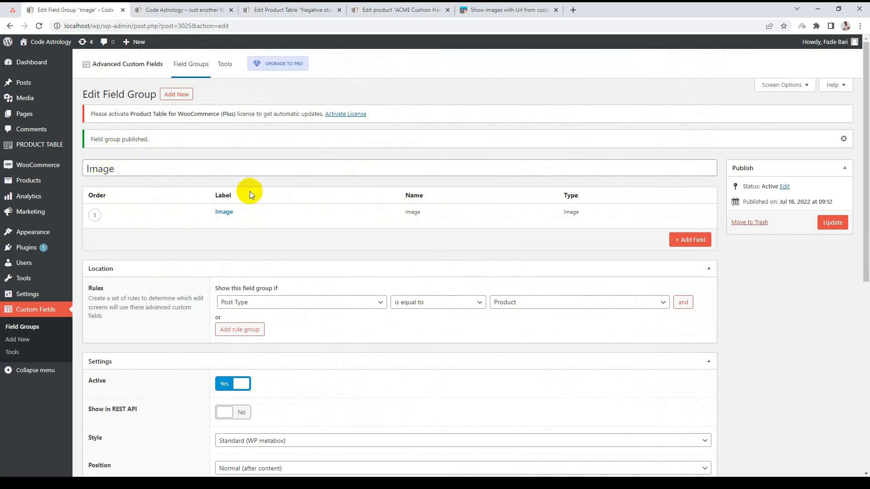
right_click(413, 212)
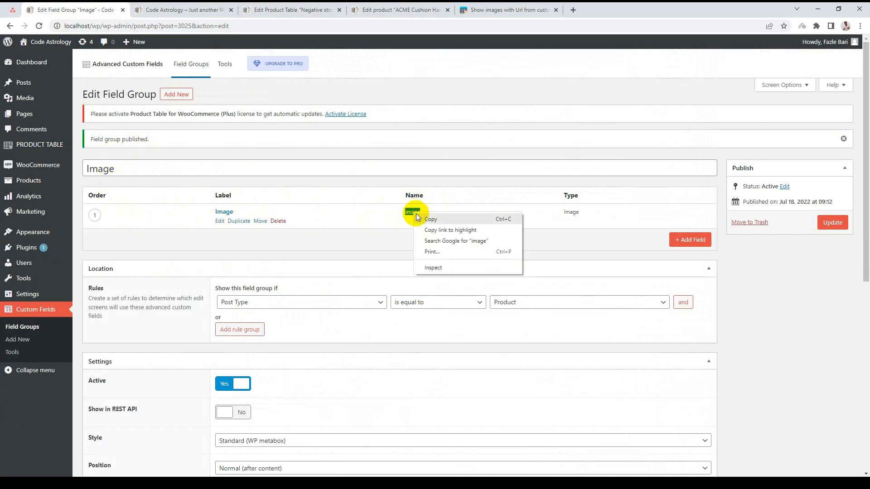
left_click(422, 219)
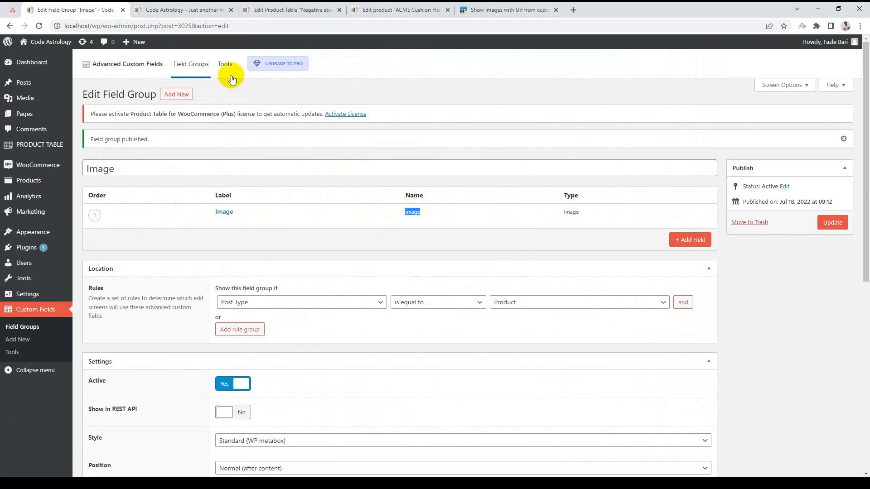
Step: Add a column to the Negative stock table with keyword image, label Image and type Advance Custom Field (ACF), and save the table
left_click(181, 7)
left_click(307, 6)
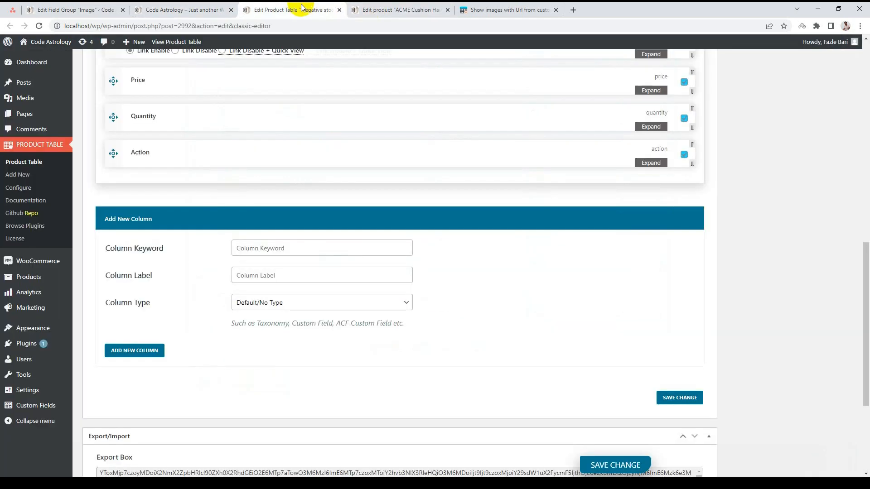
left_click(277, 248)
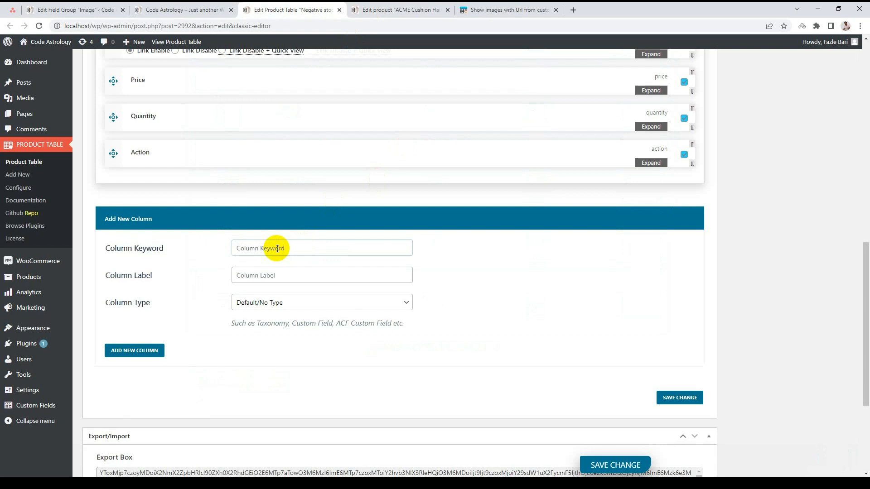
type("image")
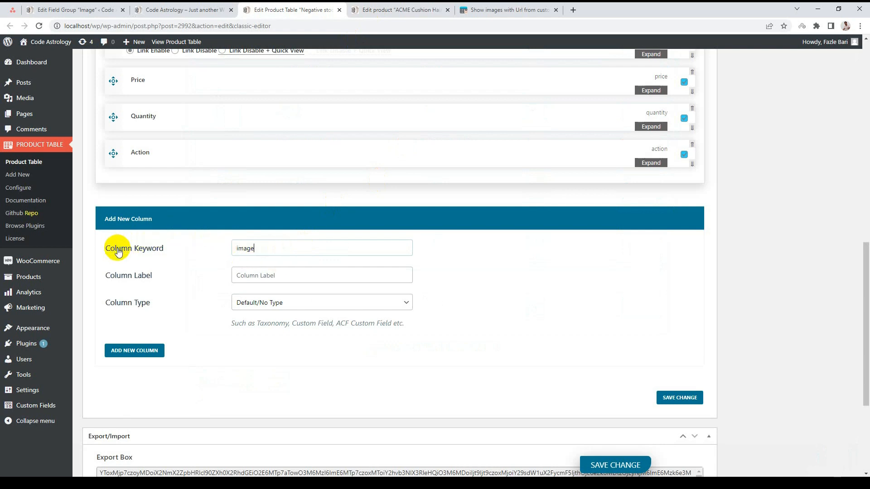
left_click(254, 278)
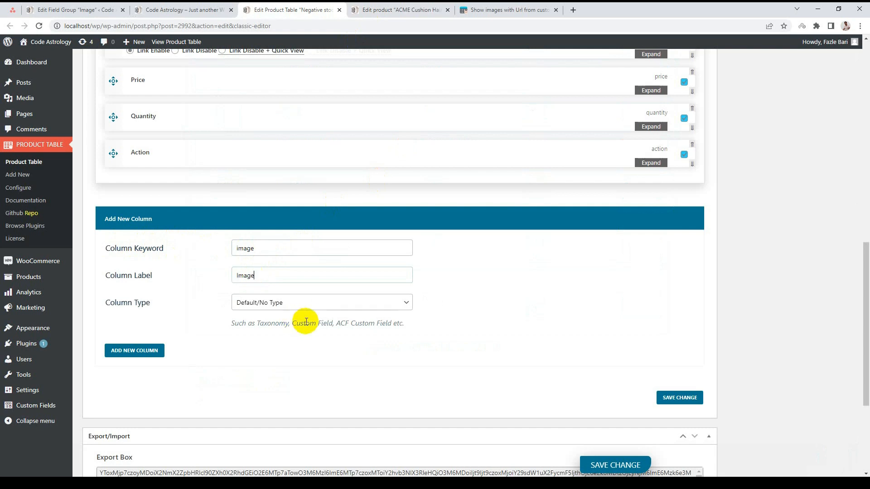
left_click(304, 307)
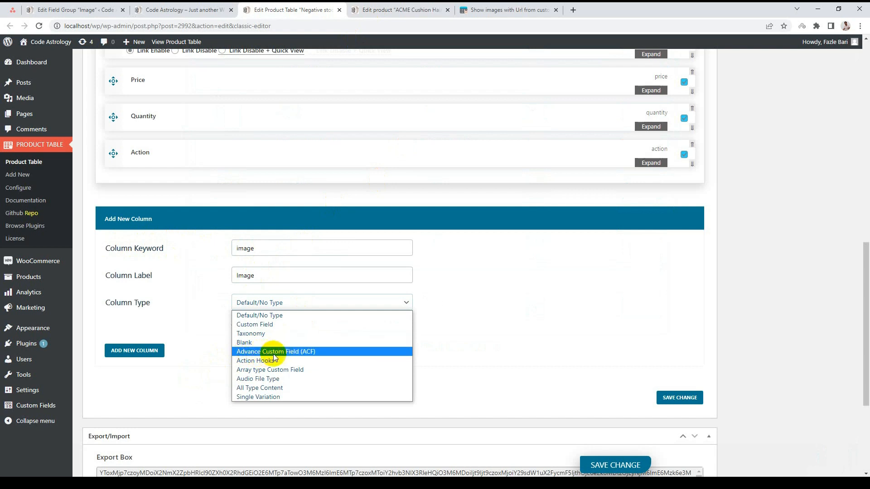
left_click(293, 353)
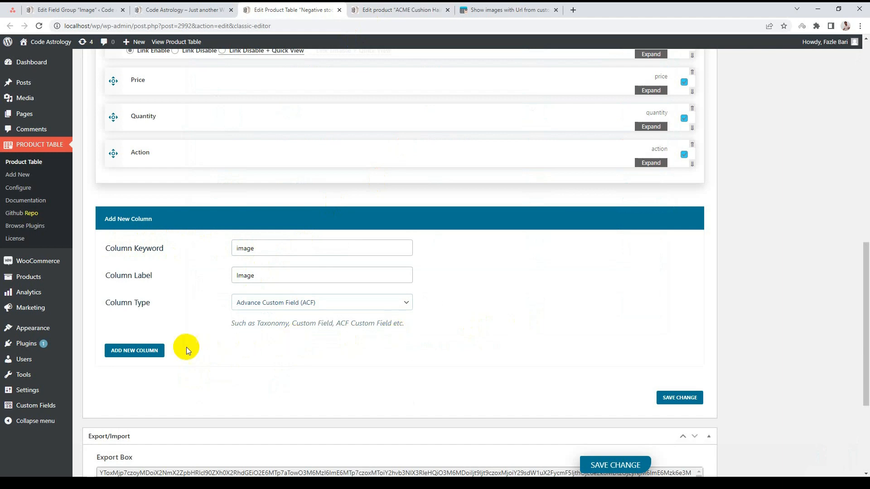
left_click(152, 351)
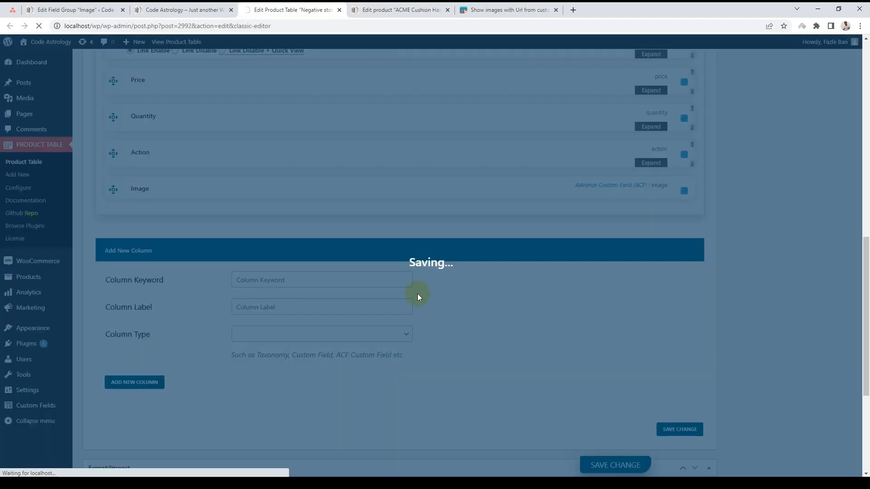
scroll(417, 294, "down", 6)
scroll(417, 299, "down", 4)
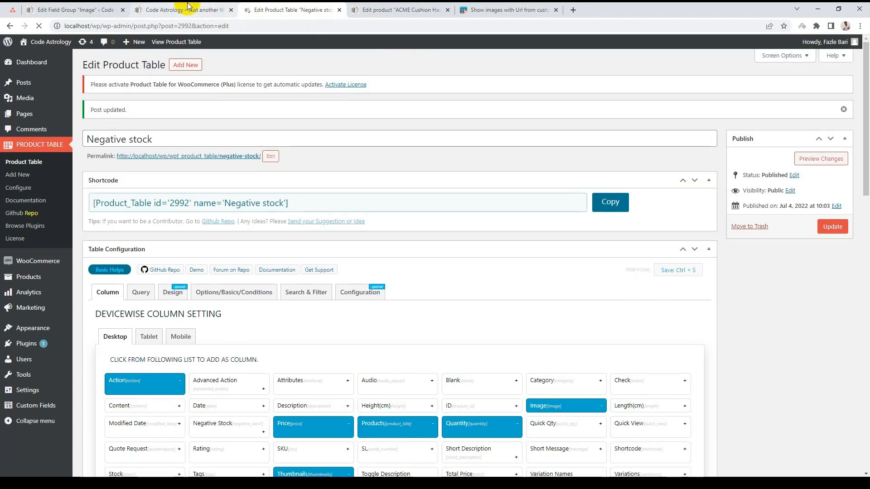
Step: Reload the storefront product table page and check the new Image column for the ACME Cushion Hair product
left_click(189, 7)
scroll(530, 184, "up", 10)
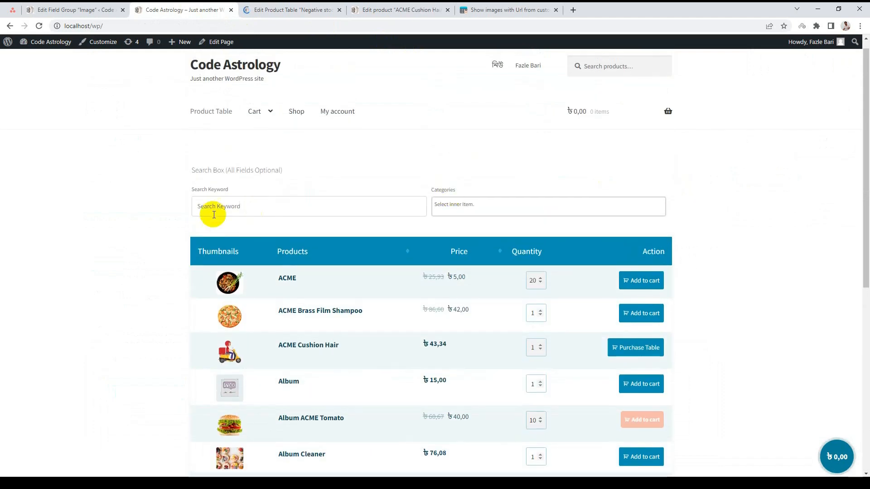
right_click(89, 181)
left_click(108, 210)
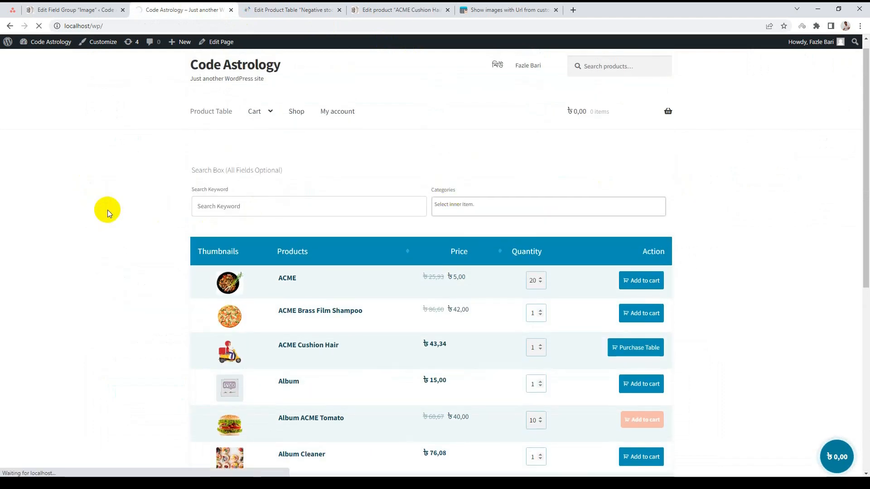
scroll(137, 194, "down", 4)
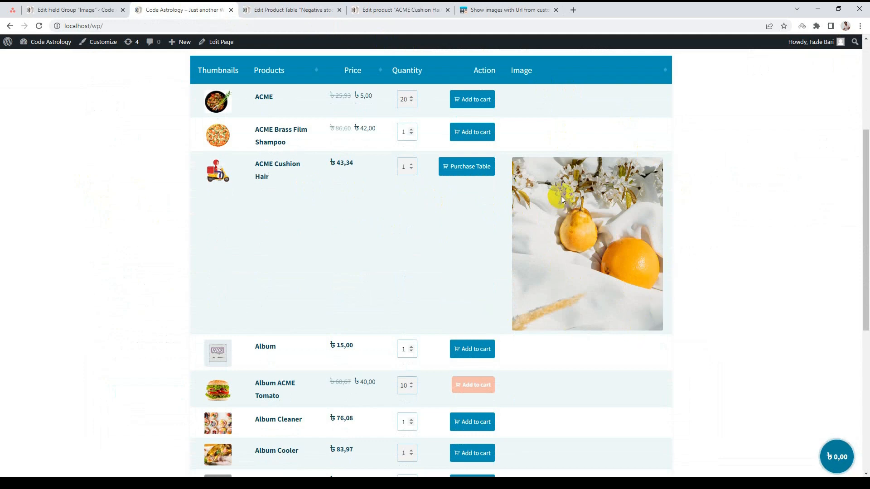
Step: Expand the Image column's settings in the Negative stock table, set its Column/Item width to 150px and save the change
left_click(311, 7)
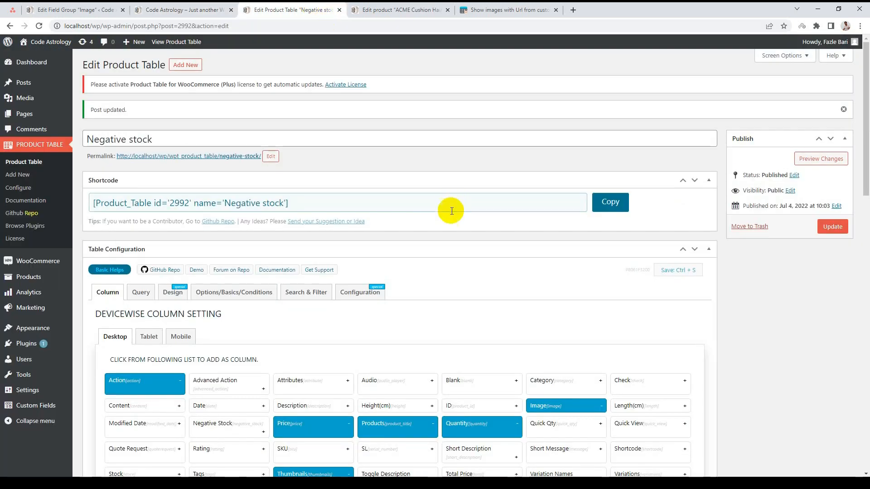
scroll(448, 208, "down", 7)
scroll(211, 344, "down", 2)
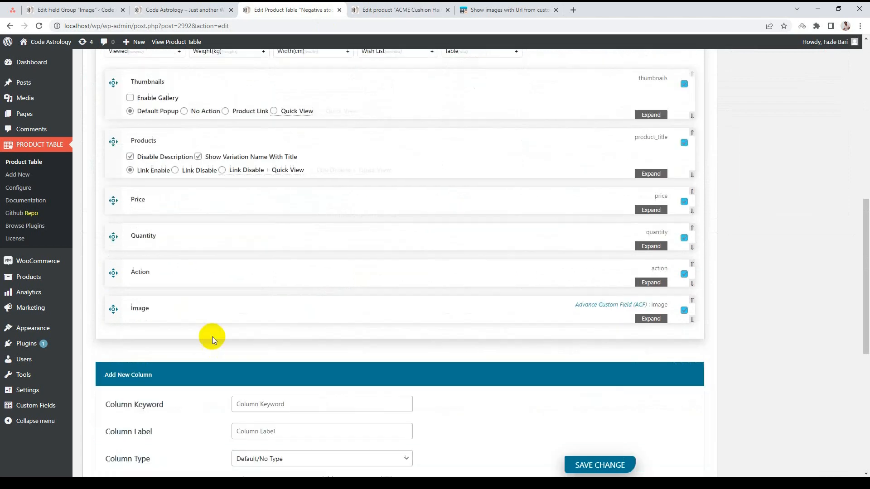
left_click(197, 304)
scroll(243, 281, "down", 8)
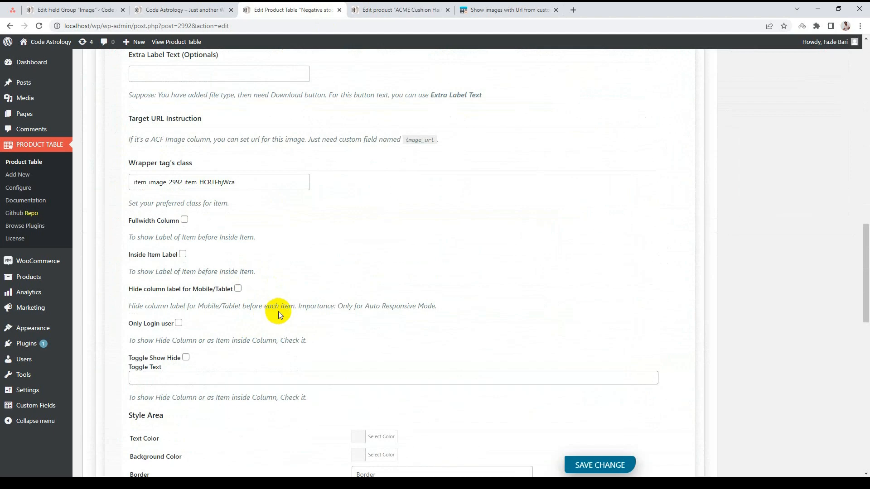
scroll(333, 248, "down", 4)
scroll(333, 249, "down", 2)
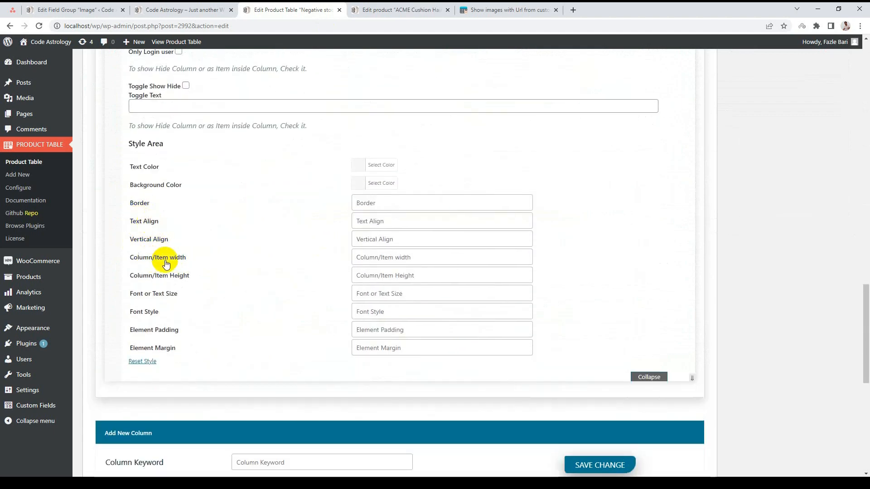
left_click(375, 257)
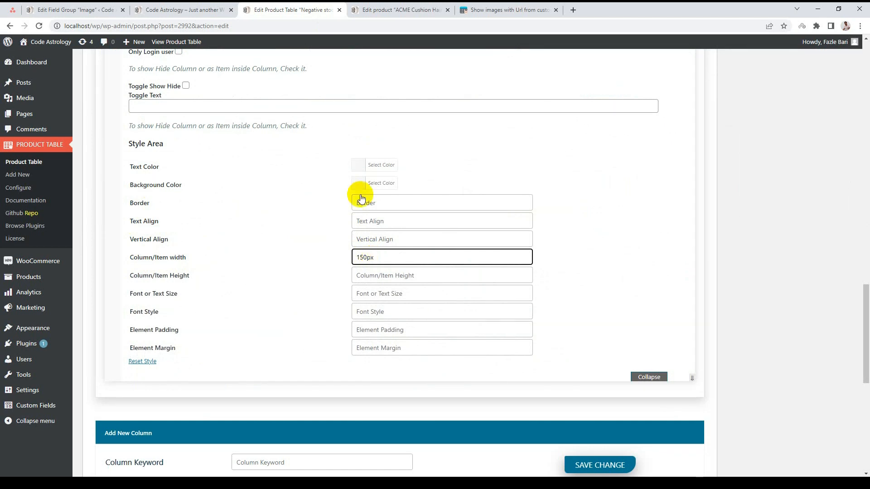
left_click(596, 465)
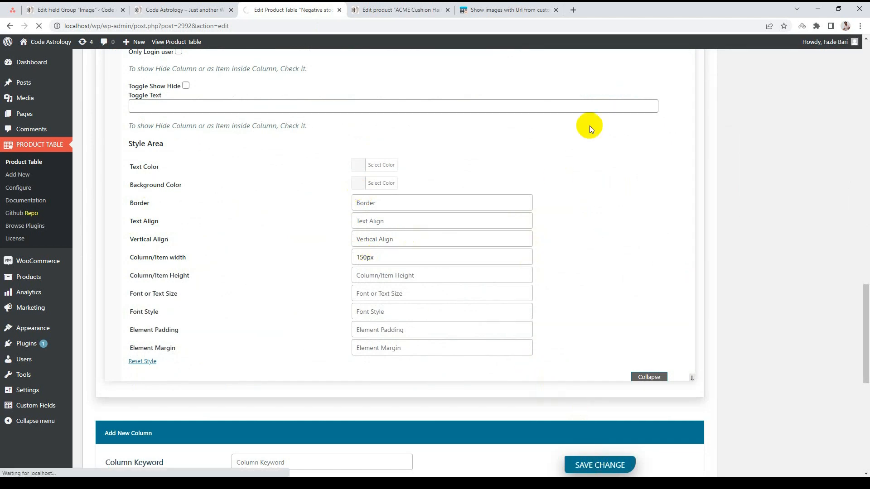
Step: Reload the storefront product table page and check the size of the ACME Cushion Hair image in the Image column
left_click(175, 10)
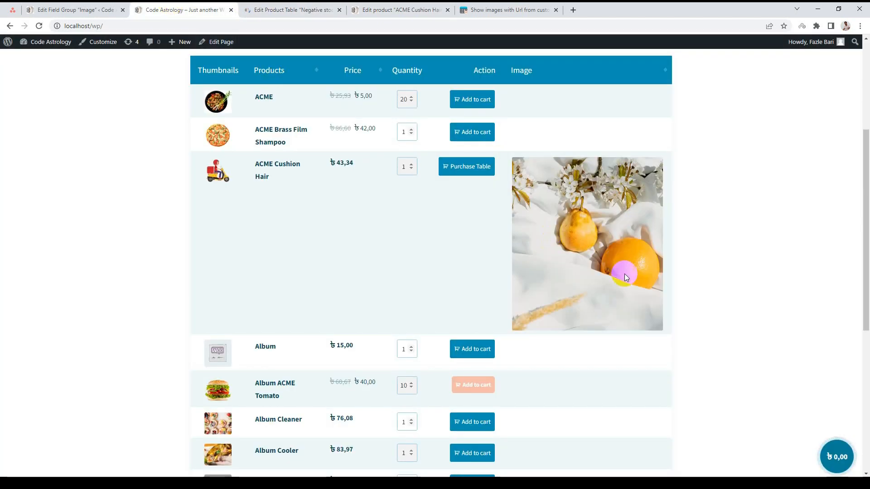
right_click(736, 133)
left_click(738, 158)
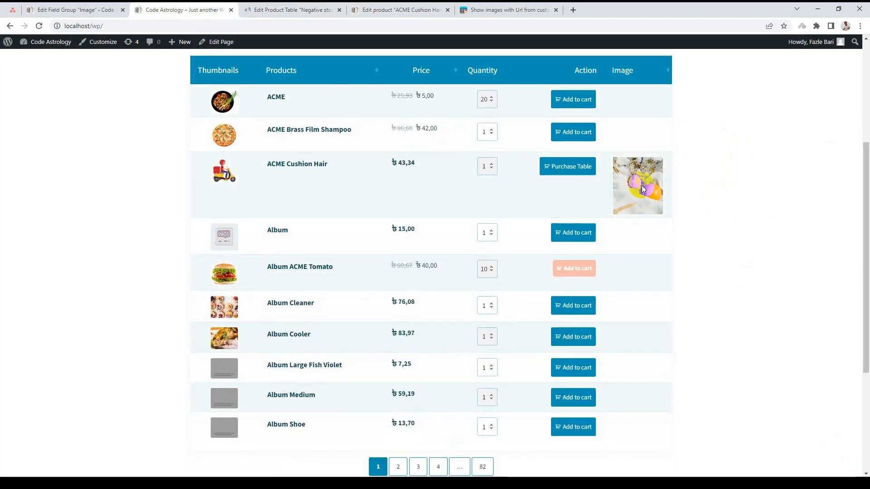
scroll(642, 186, "up", 2)
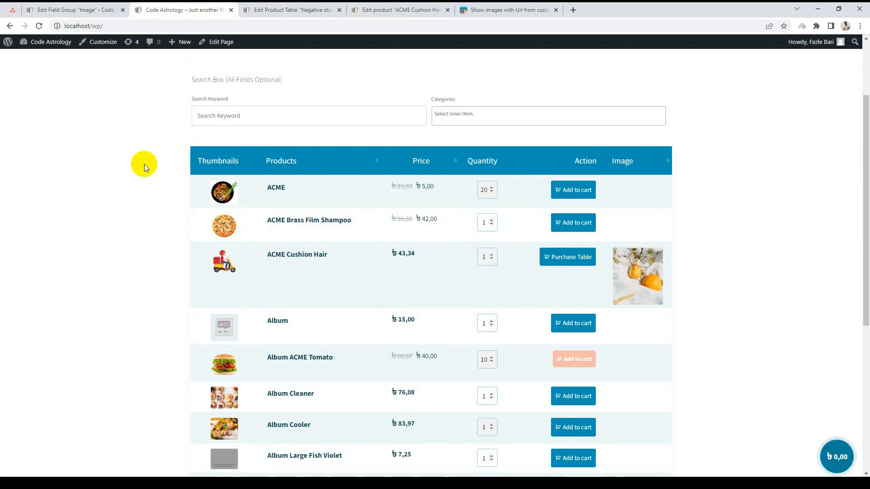
scroll(256, 194, "down", 2)
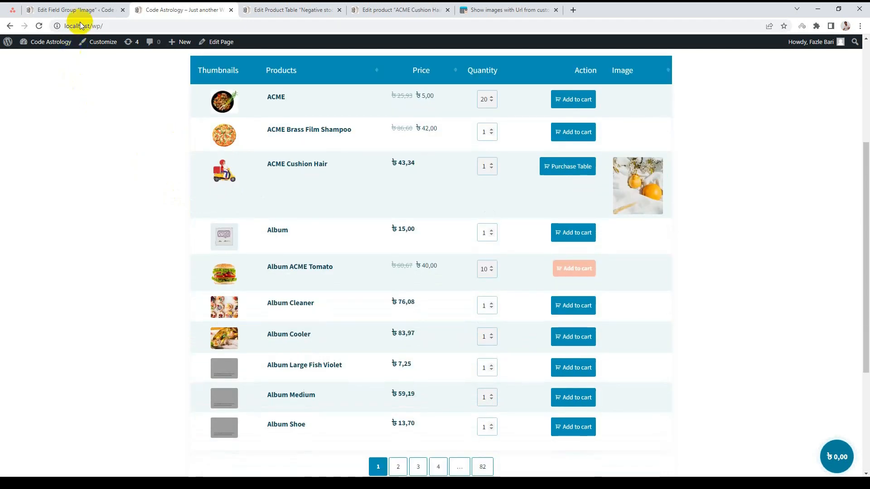
scroll(529, 214, "up", 1)
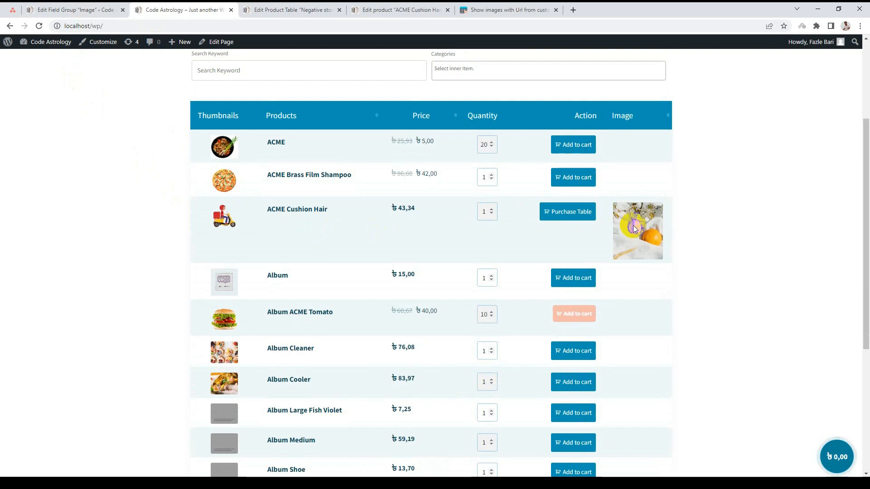
Step: Add an Image Url field named image_url with field type Url to the Image field group and update the group
left_click(292, 9)
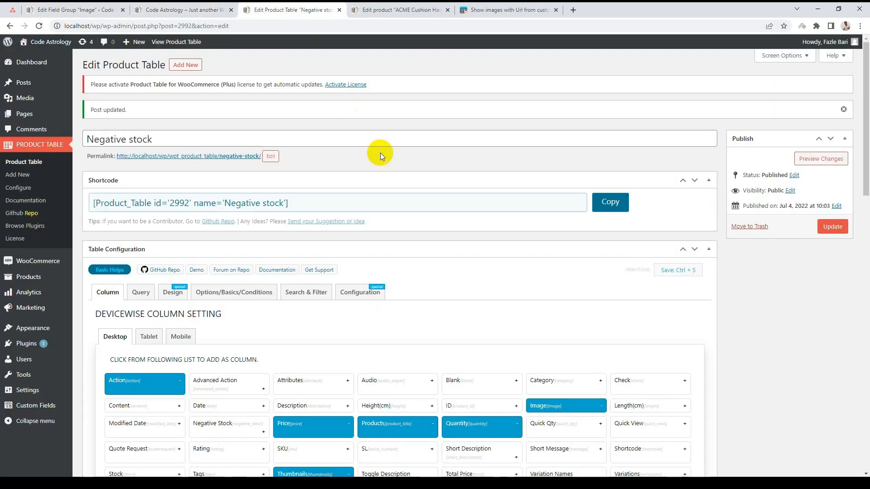
left_click(89, 12)
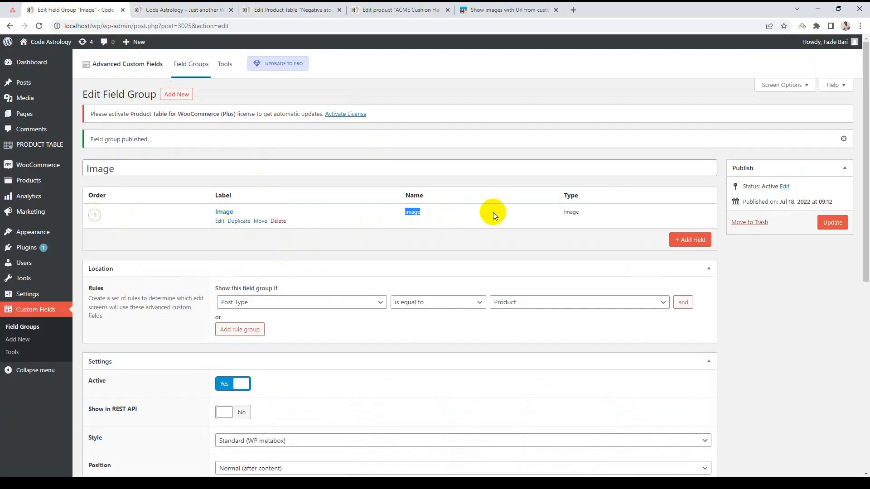
left_click(670, 244)
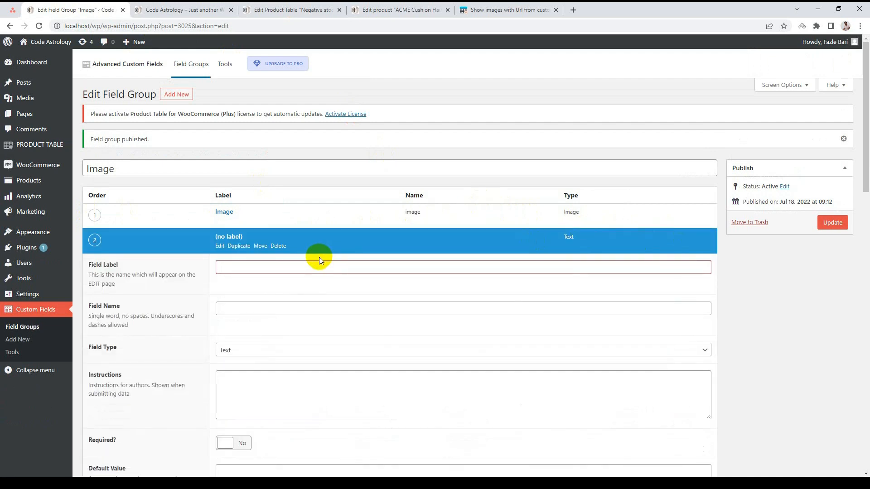
type("Image")
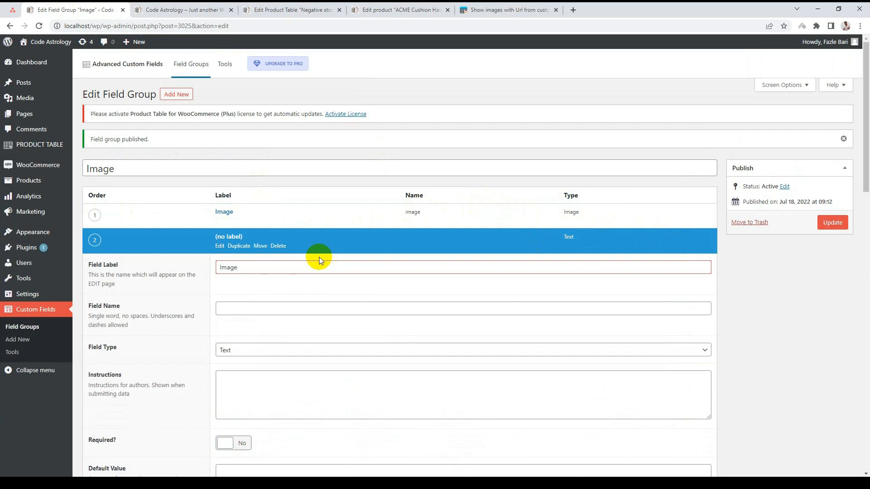
type(" Url")
left_click(755, 287)
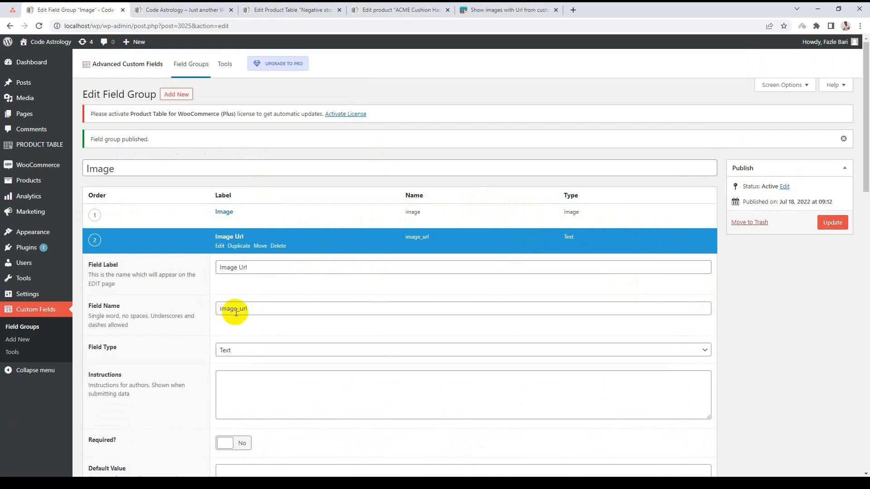
scroll(254, 303, "down", 2)
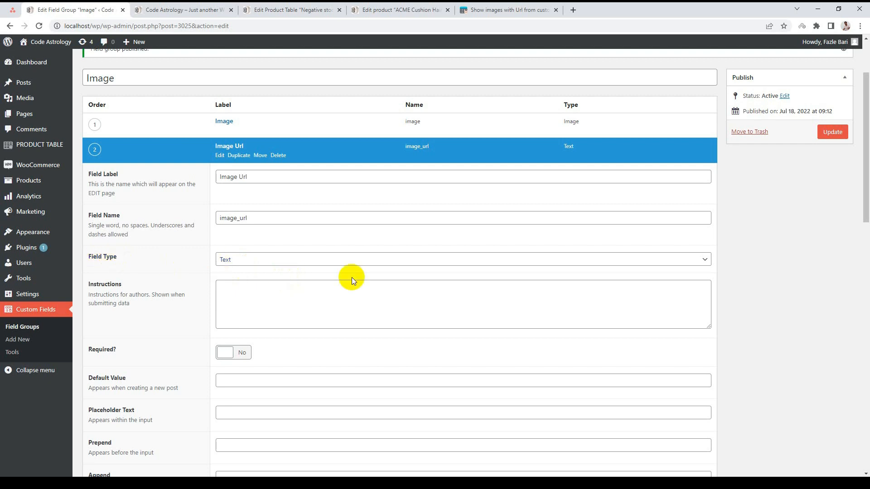
left_click(596, 258)
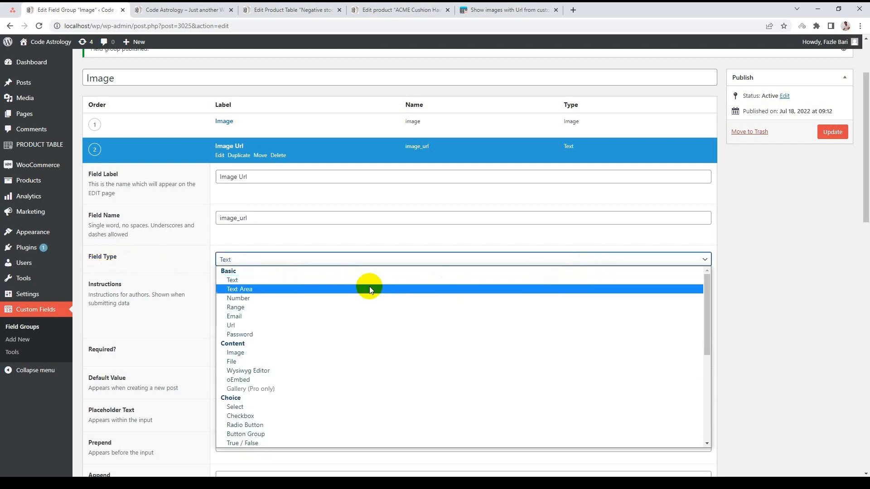
left_click(278, 325)
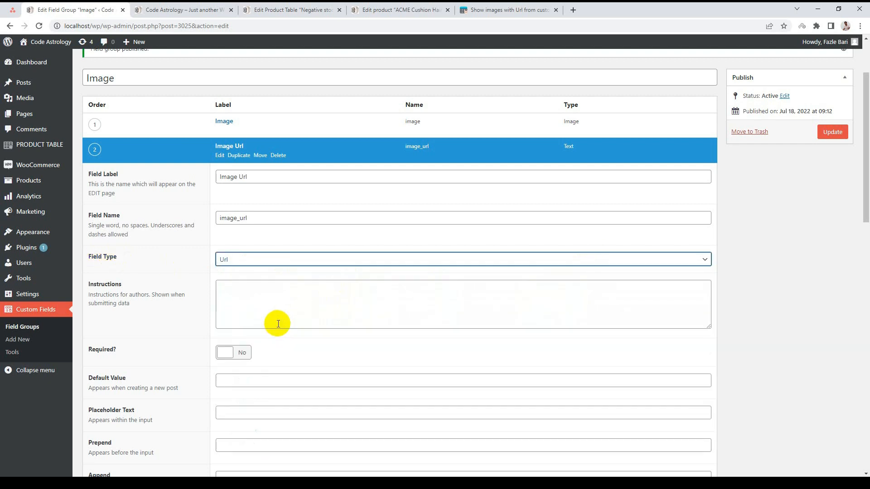
left_click(833, 132)
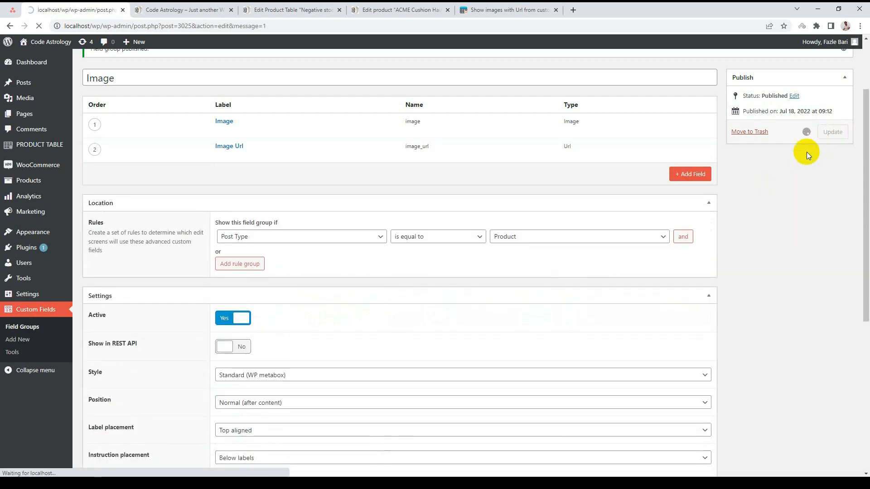
Step: Reload the ACME Cushion Hair product's edit page and go to its Image Url field
left_click(274, 10)
left_click(389, 9)
scroll(321, 204, "down", 13)
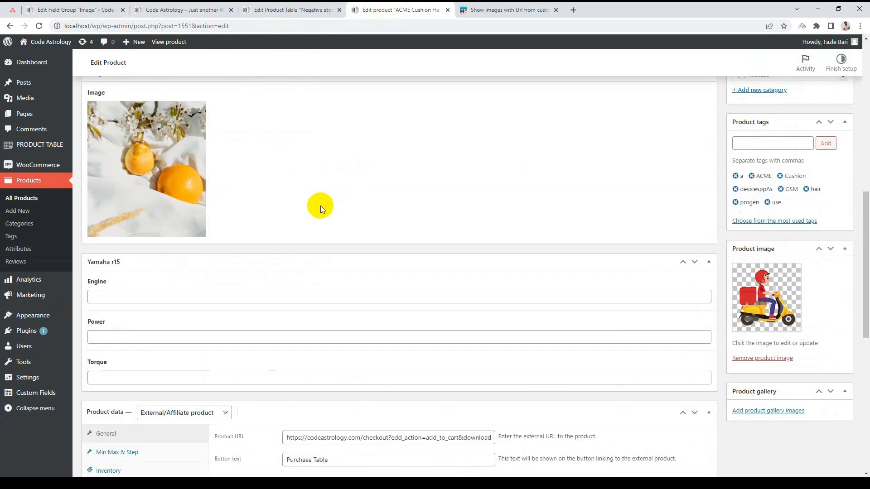
scroll(171, 281, "up", 4)
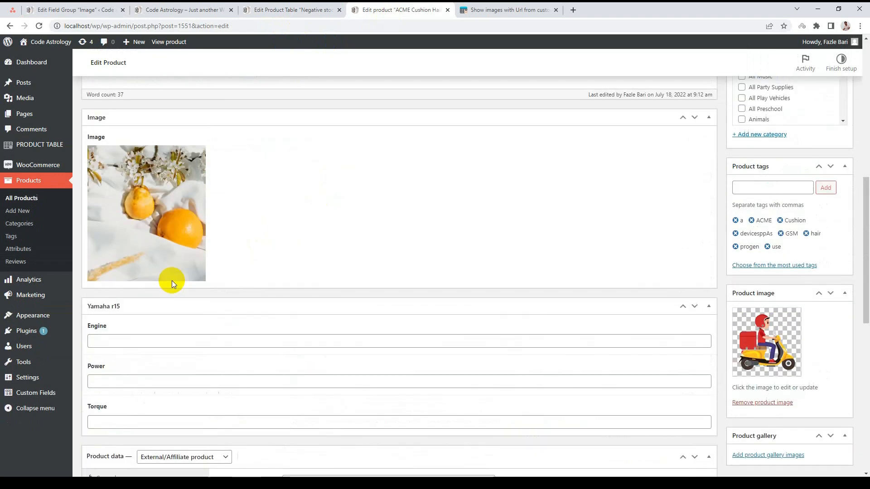
left_click(255, 26)
key("Return")
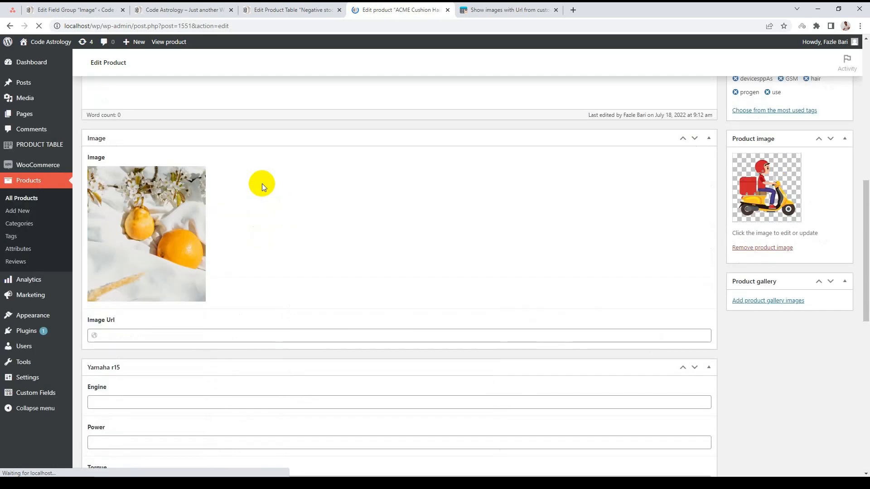
scroll(261, 187, "down", 6)
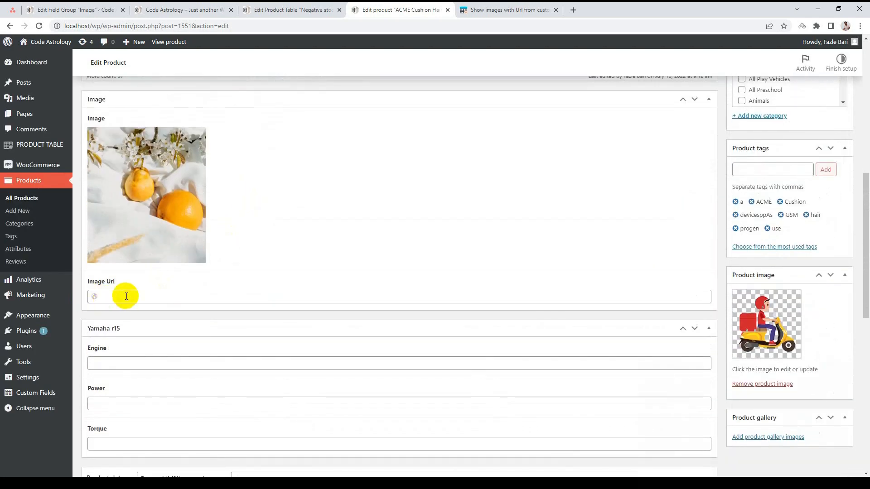
Step: Copy the address of the "Show images with Url from custom field" documentation page for the product's Image Url field
left_click(126, 296)
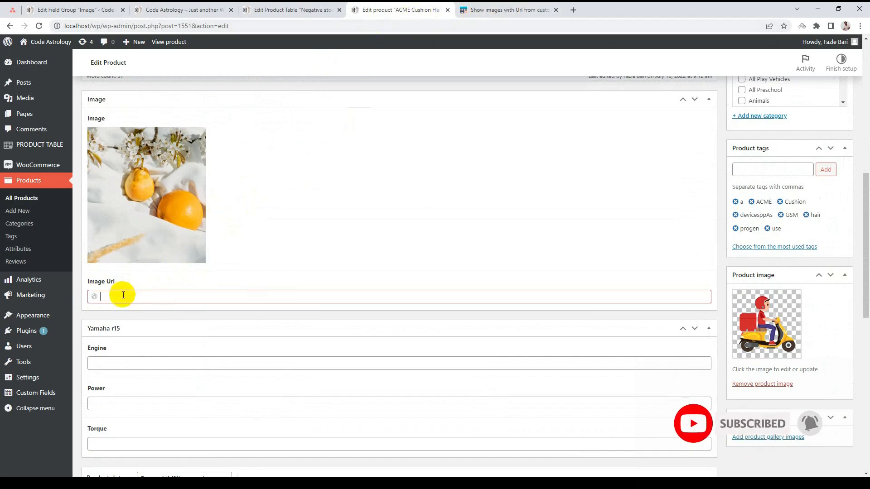
left_click(482, 9)
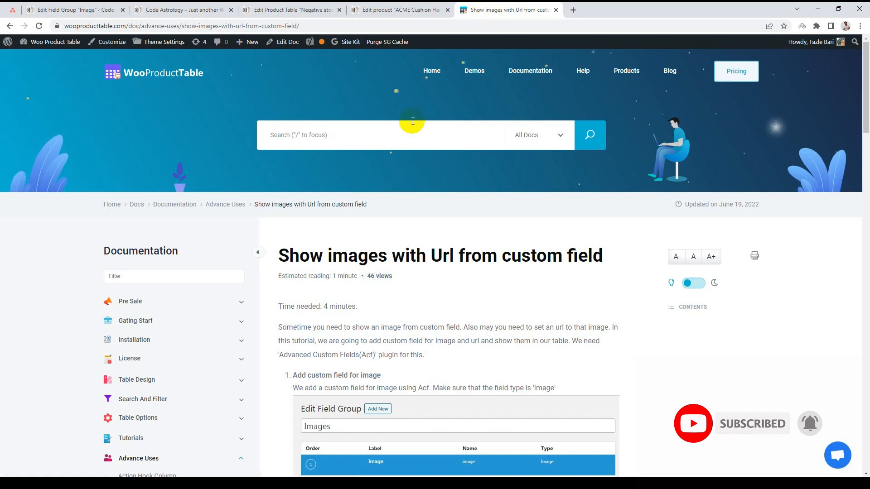
scroll(391, 167, "down", 1)
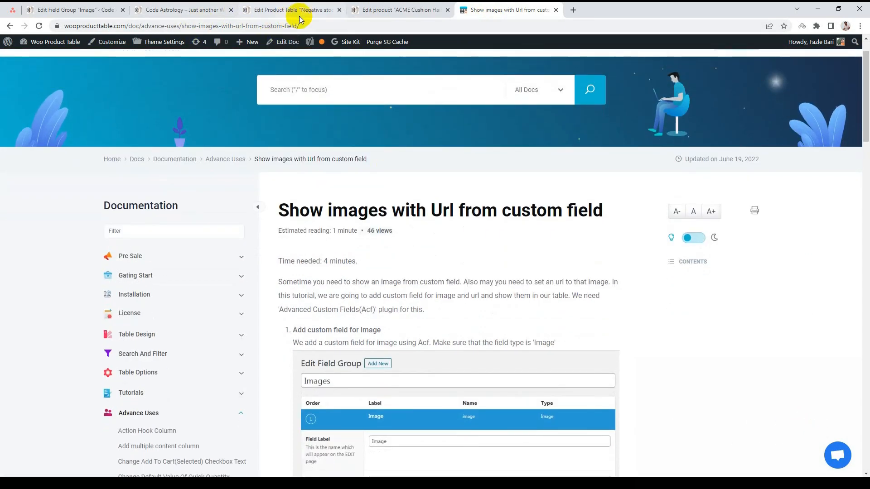
left_click(271, 26)
right_click(268, 25)
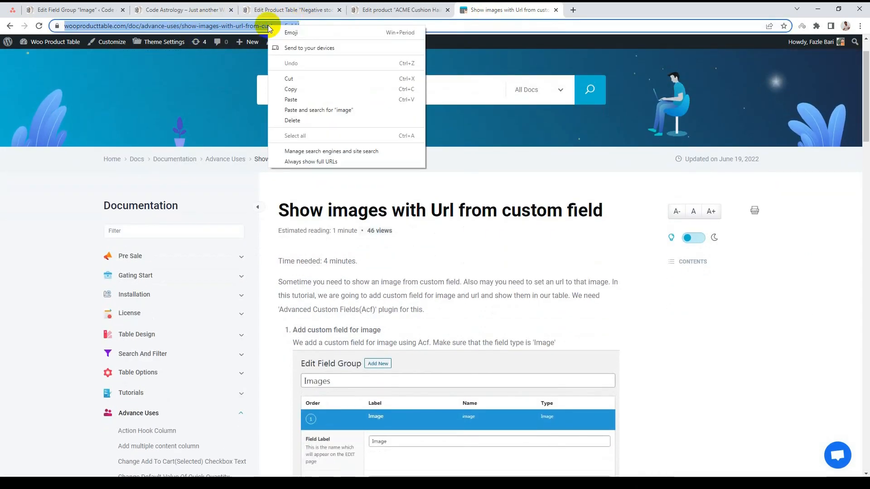
left_click(291, 89)
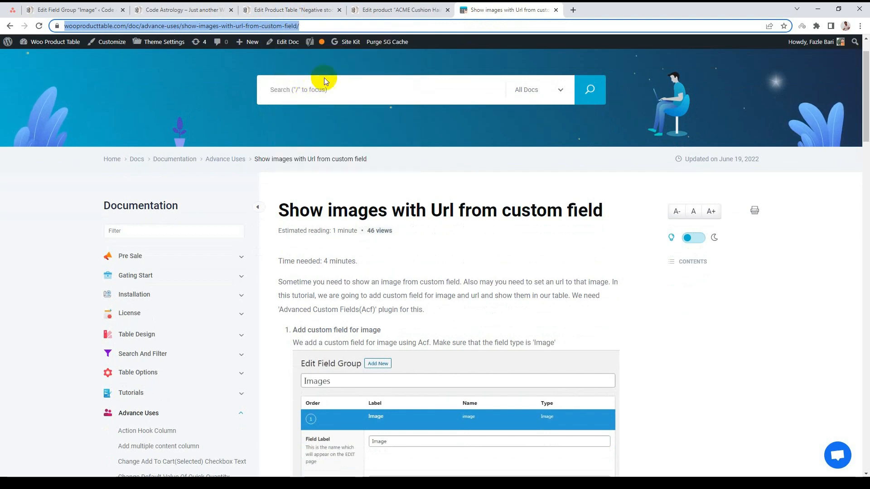
Step: Paste the copied documentation address into the ACME Cushion Hair product's Image Url field and update the product
left_click(254, 9)
left_click(181, 6)
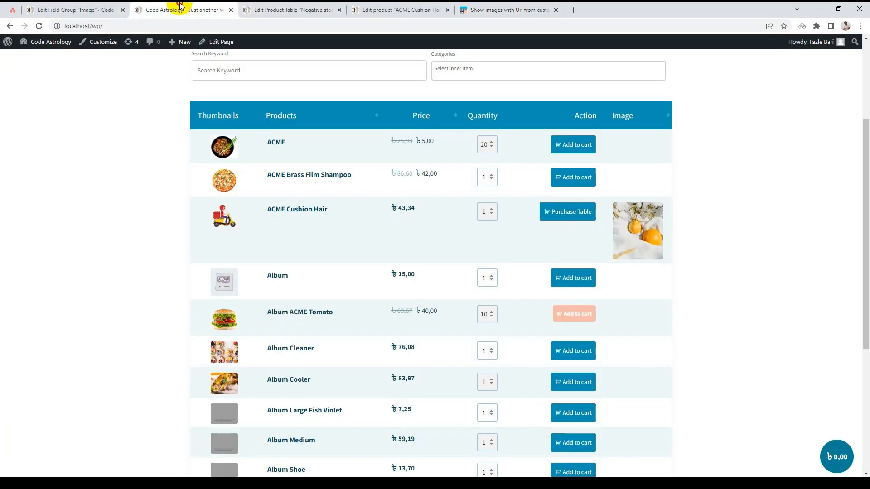
left_click(110, 9)
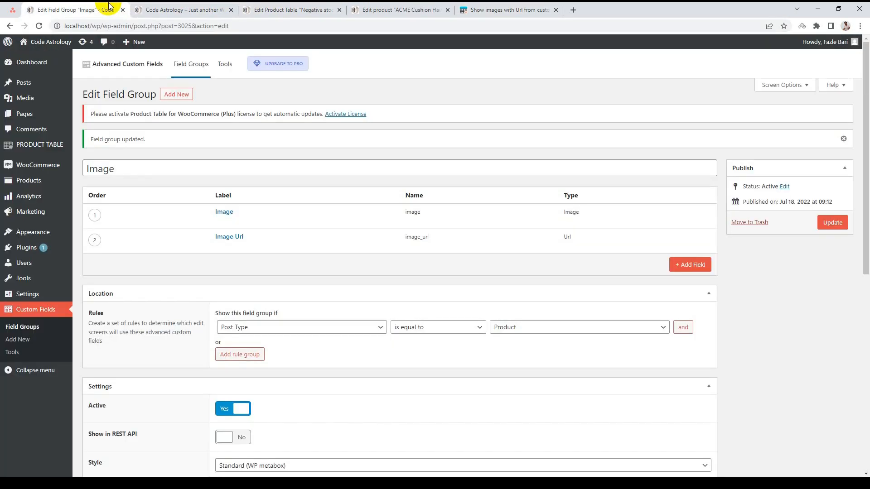
left_click(394, 9)
scroll(402, 120, "down", 3)
right_click(161, 158)
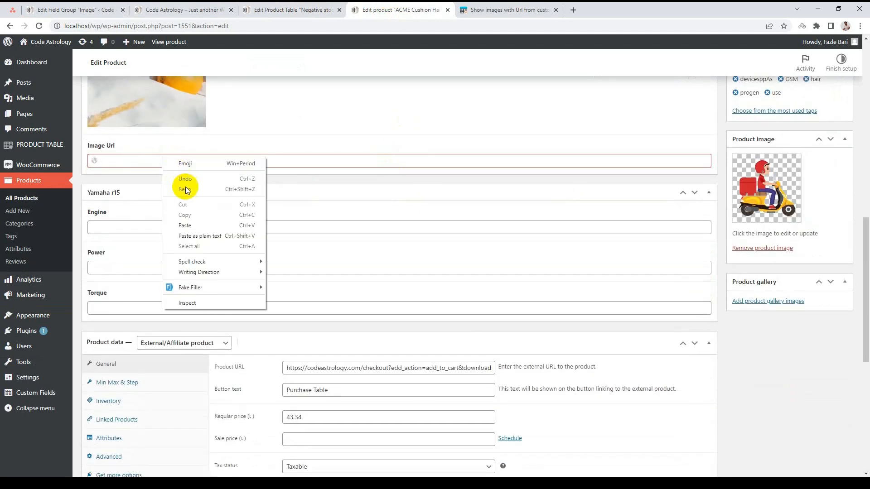
left_click(197, 225)
scroll(700, 224, "up", 9)
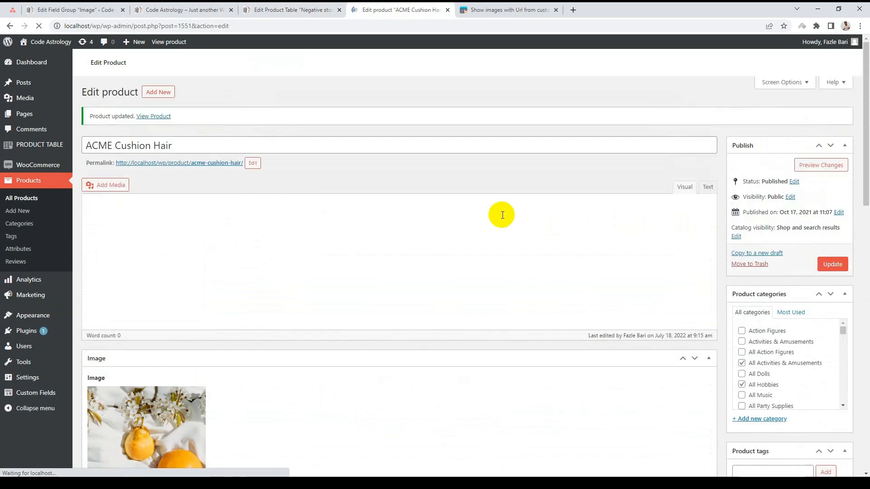
Step: Reload the storefront product table page and check the link on the ACME Cushion Hair image in the Image column
left_click(161, 10)
right_click(44, 178)
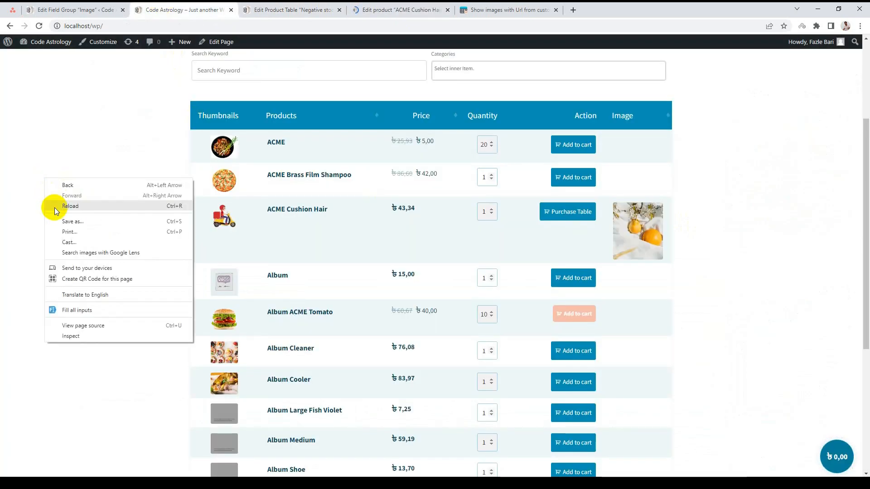
left_click(55, 207)
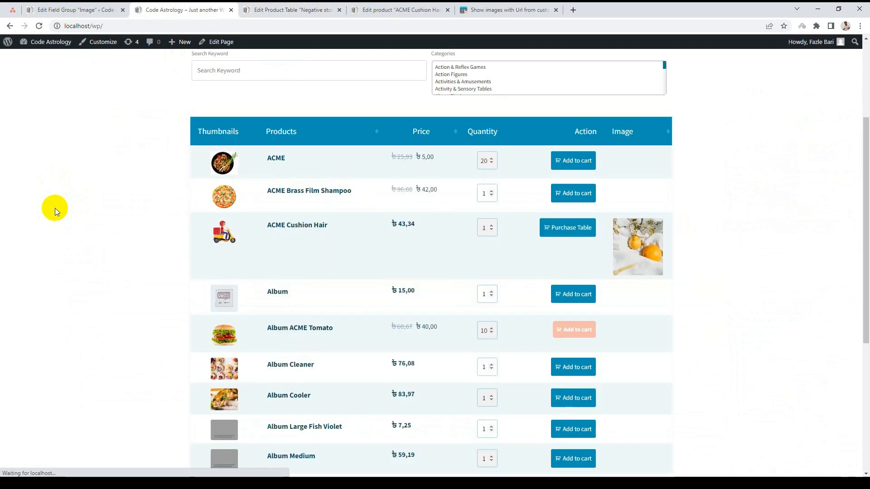
scroll(102, 257, "down", 2)
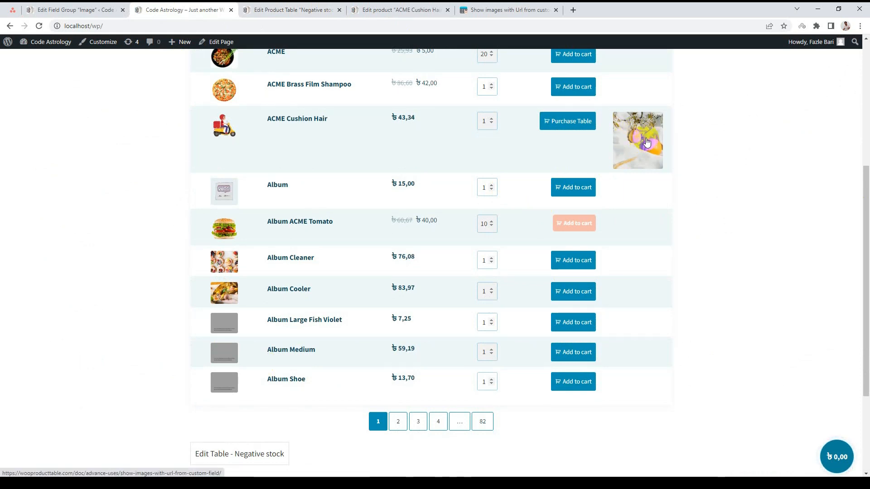
scroll(638, 152, "up", 1)
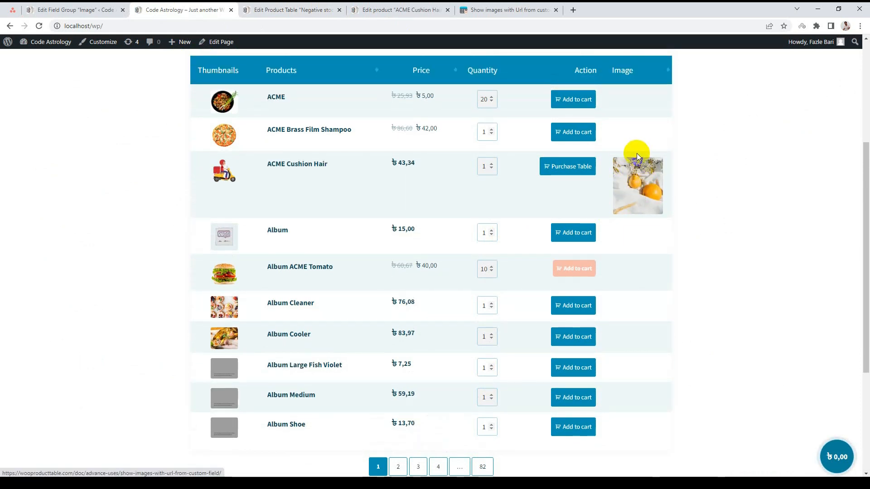
Step: Follow the ACME Cushion Hair image's link from the product table and look through the documentation page it opens
left_click(633, 186)
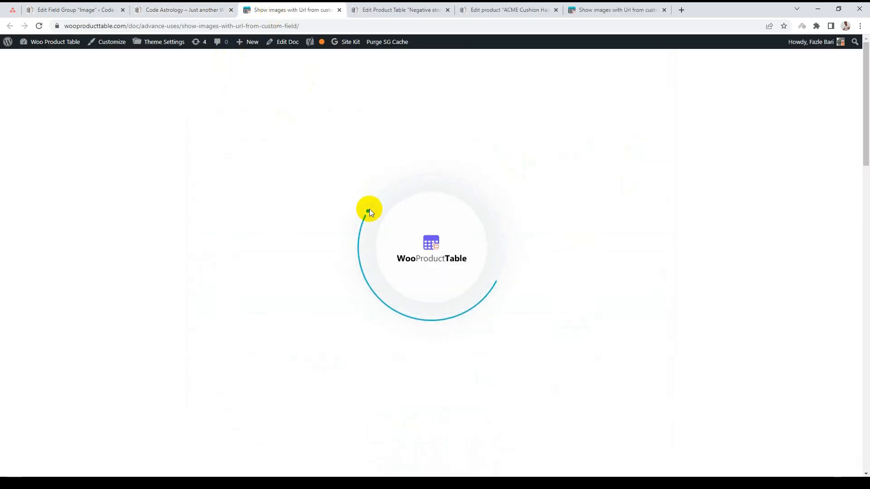
scroll(369, 209, "down", 10)
scroll(358, 232, "down", 5)
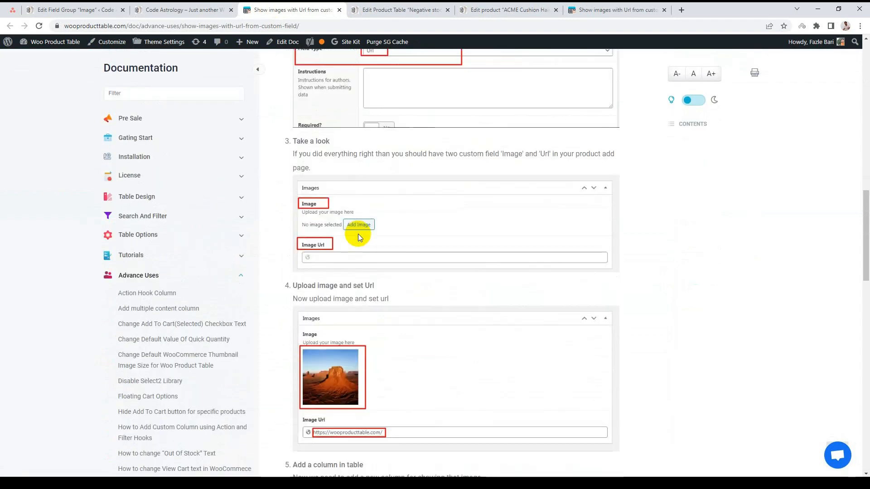